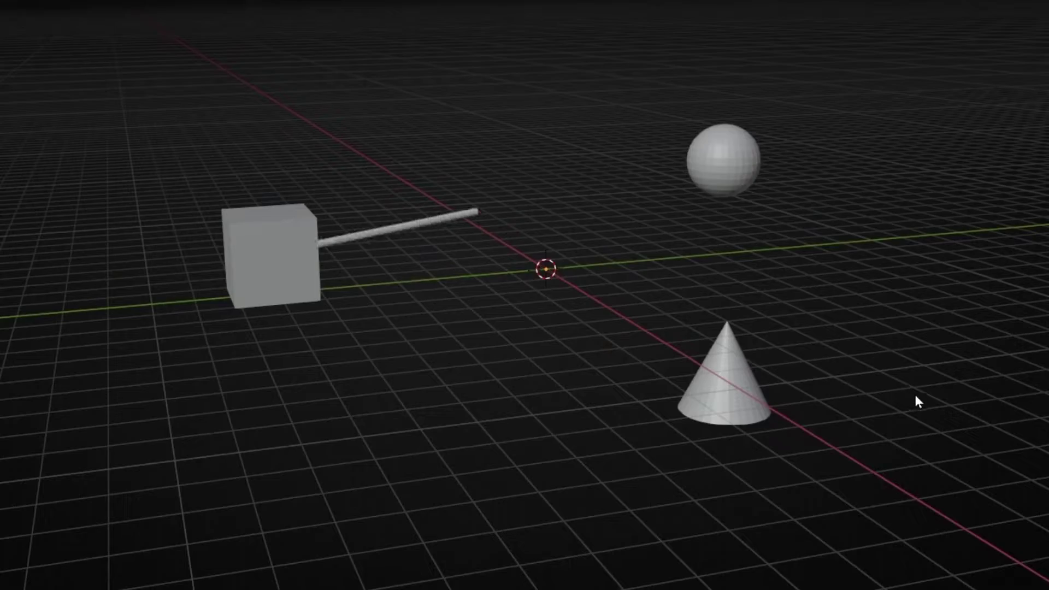
# Box-select the default camera and light and delete them, leaving only the cube
pyautogui.moveTo(913, 401); pyautogui.dragTo(234, 469, button='middle')
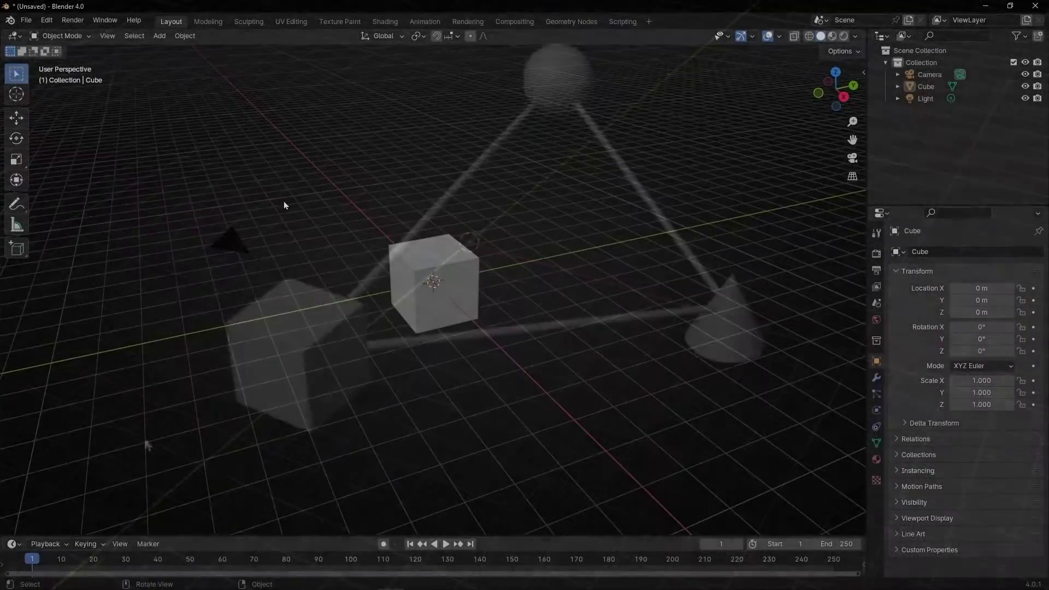
pyautogui.press('Delete')
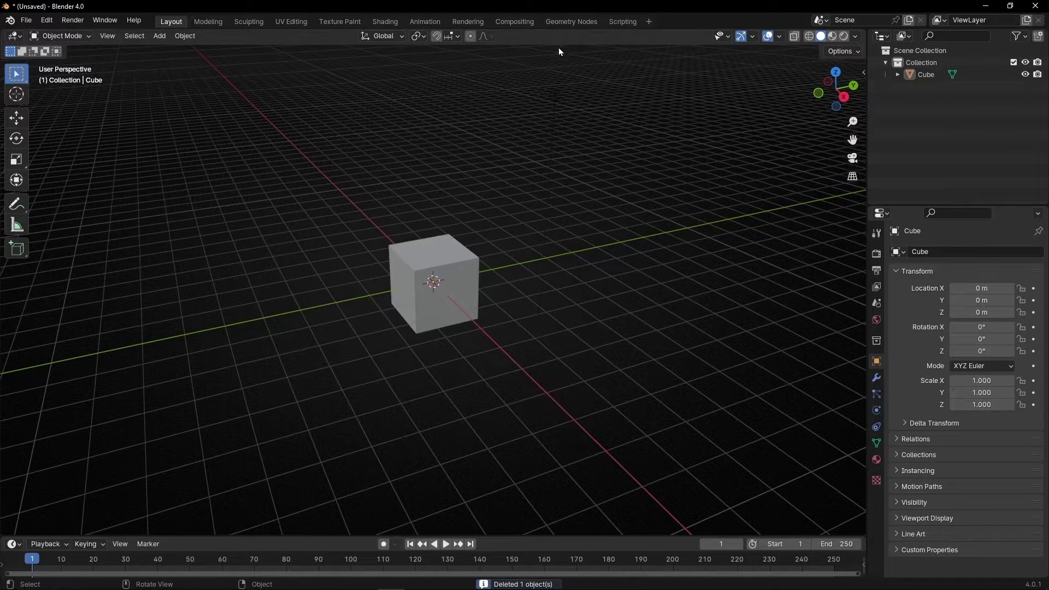
# In the Geometry Nodes workspace, close the spreadsheet and create a new node tree for the cube
pyautogui.click(567, 24)
pyautogui.rightClick(284, 35)
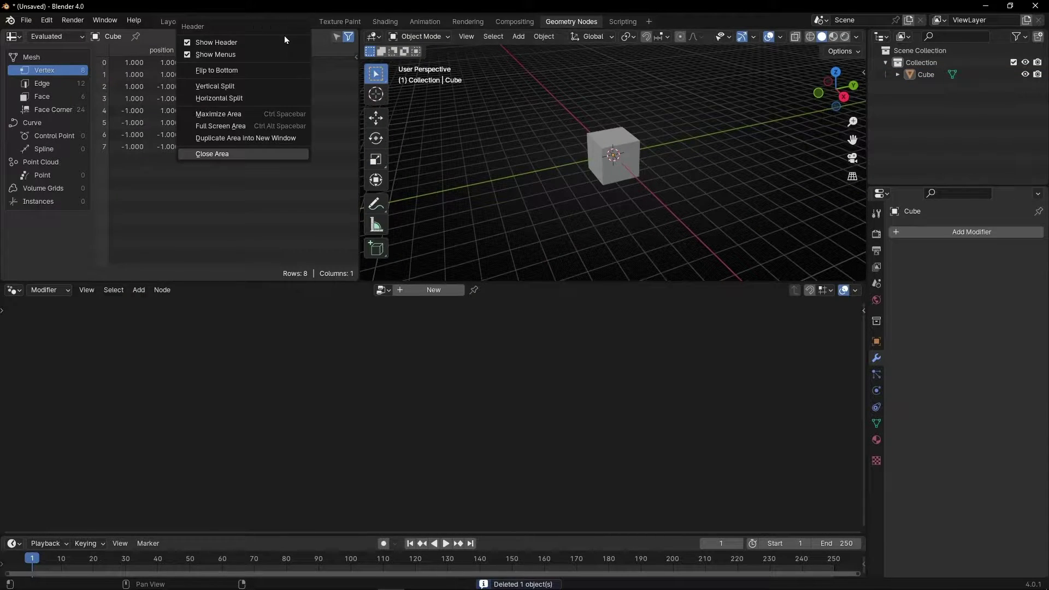
pyautogui.click(251, 154)
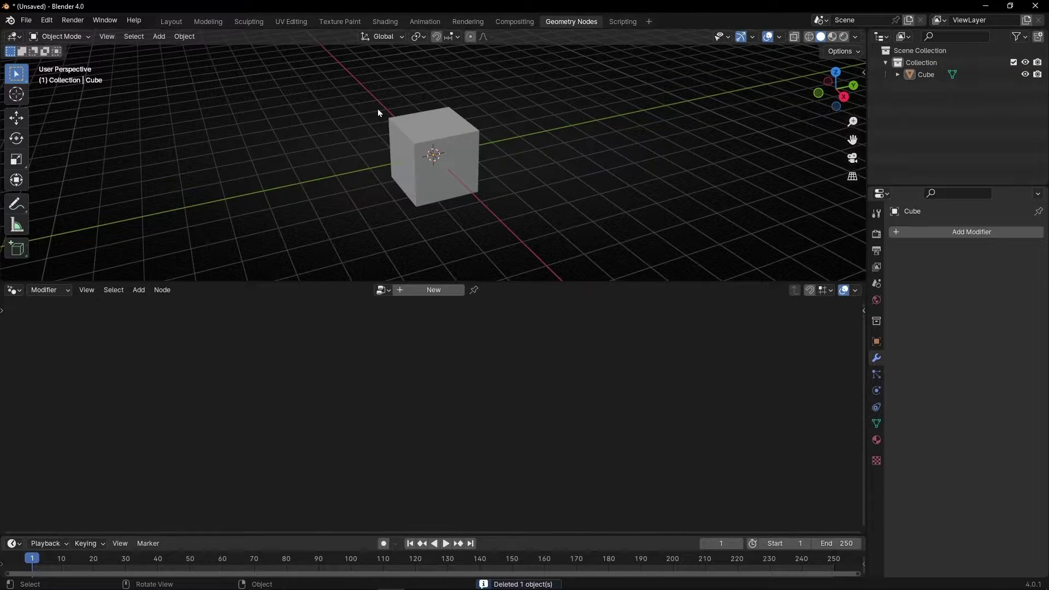
pyautogui.click(448, 178)
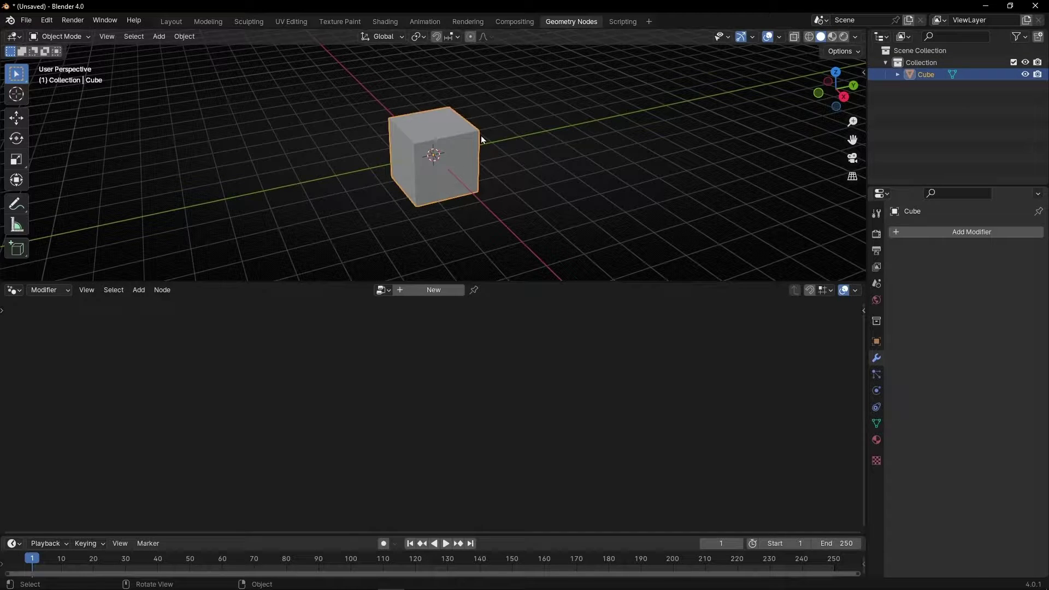
pyautogui.click(434, 290)
# Replace the Group Input with a Curve Line node wired into the Group Output's Geometry
pyautogui.scroll(3, 343, 415)
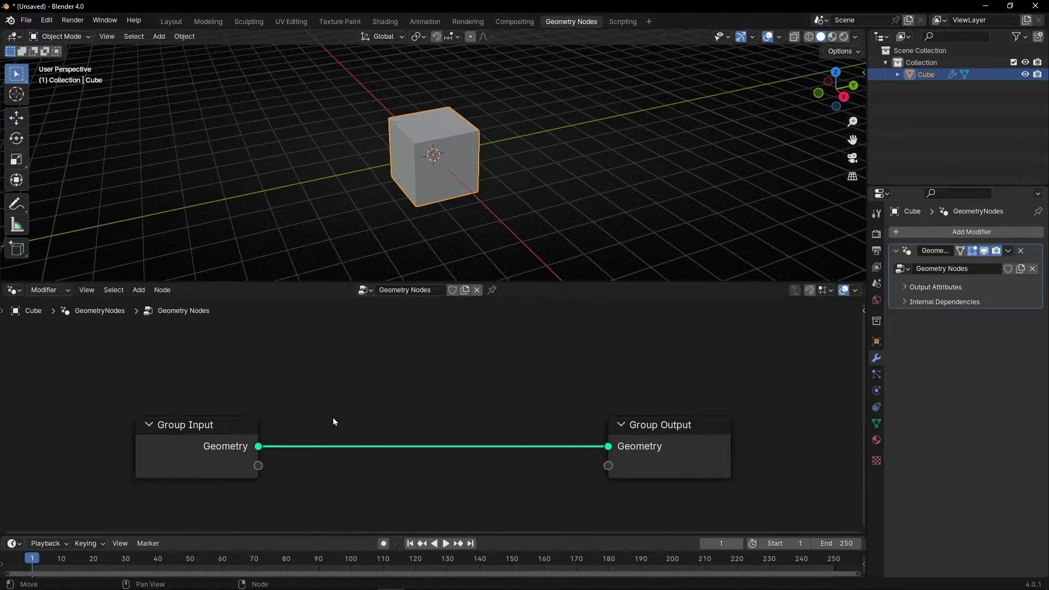
pyautogui.click(281, 414)
pyautogui.press('x')
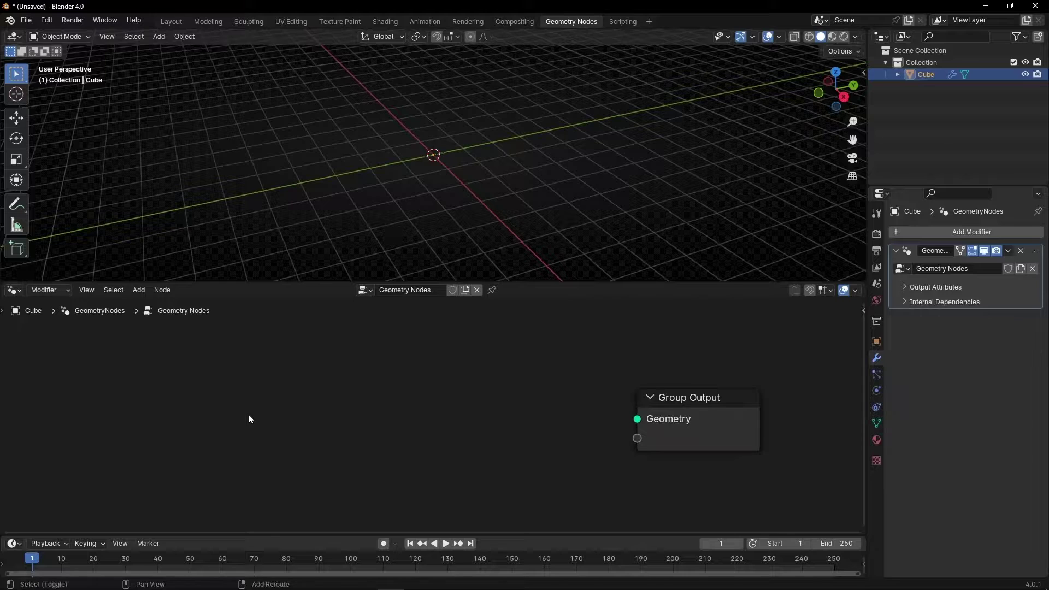
pyautogui.hotkey('shift', 'a')
pyautogui.moveTo(250, 418)
pyautogui.write('curve line')
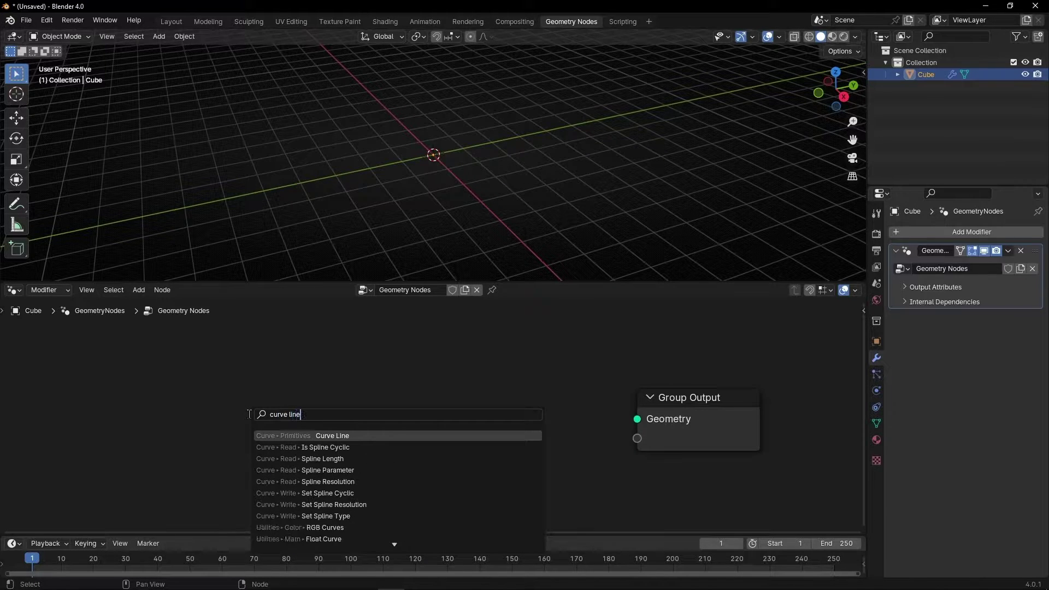
pyautogui.press('Return')
pyautogui.click(294, 343)
pyautogui.moveTo(417, 372); pyautogui.dragTo(692, 417)
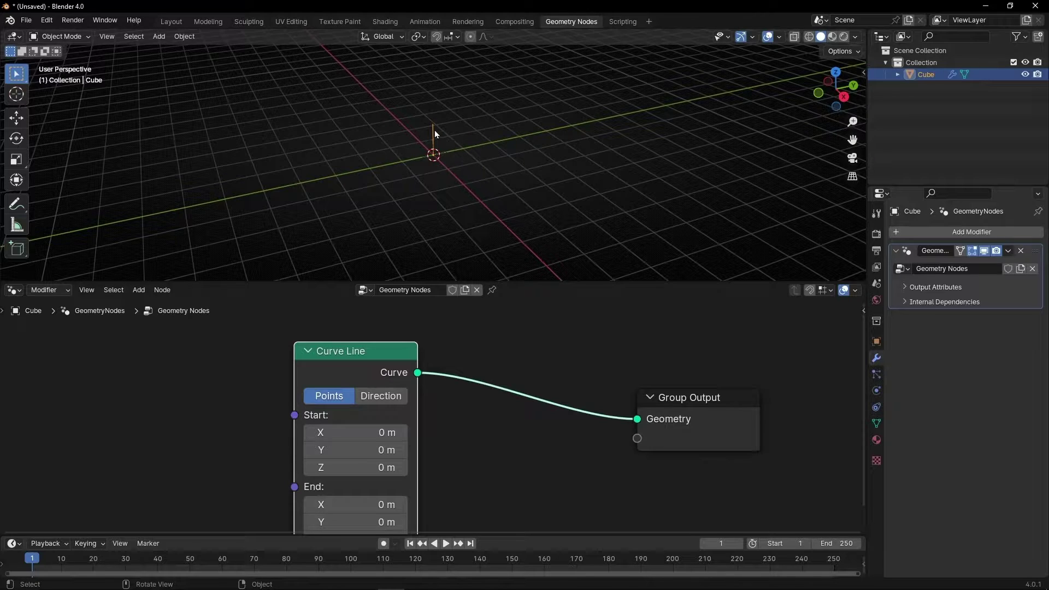
# Add a new mesh cube and move it to the left side of the scene
pyautogui.click(159, 37)
pyautogui.moveTo(175, 49)
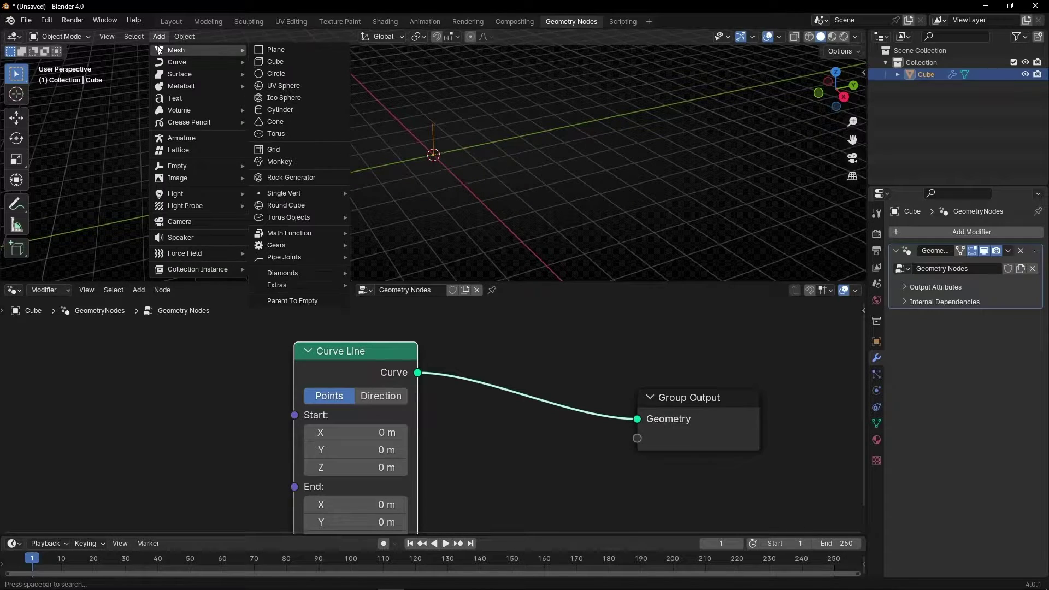
pyautogui.click(273, 59)
pyautogui.press('g')
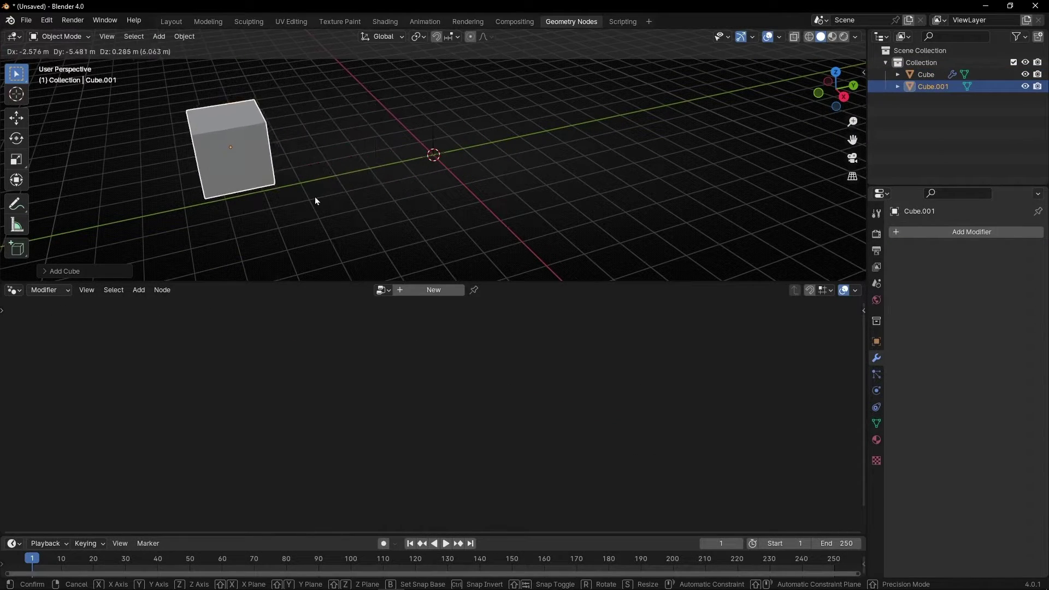
pyautogui.click(315, 199)
# Add a UV sphere, move it to the right, then reselect the original Cube
pyautogui.click(158, 37)
pyautogui.moveTo(227, 53)
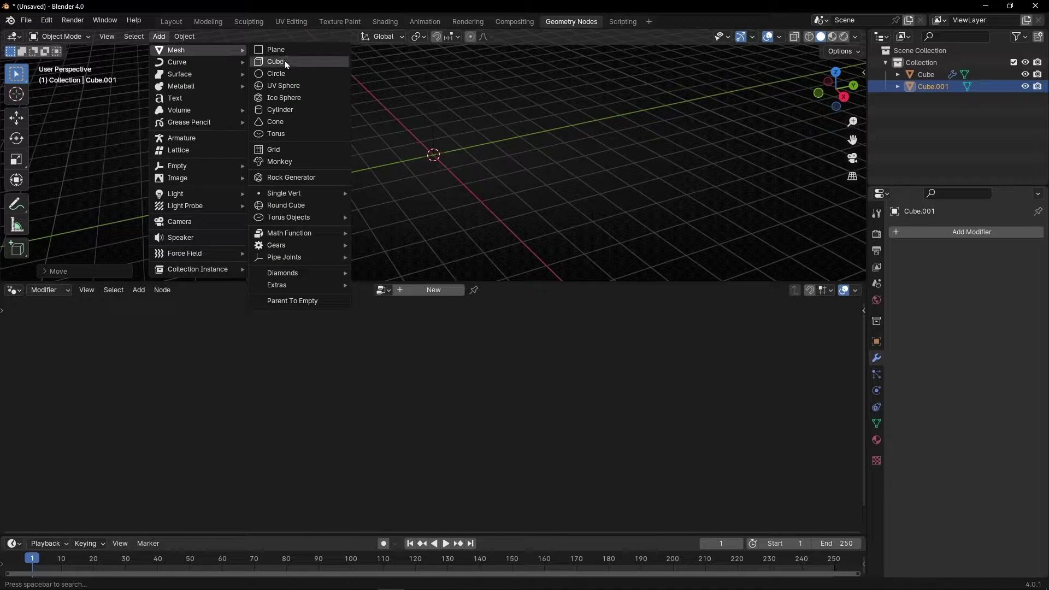
pyautogui.click(284, 86)
pyautogui.press('g')
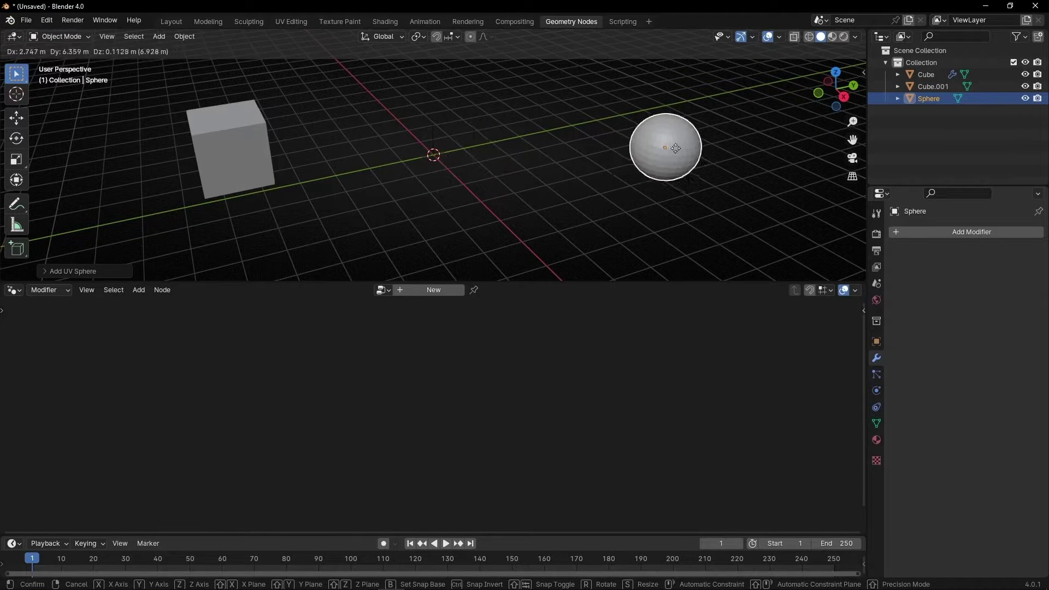
pyautogui.click(738, 146)
pyautogui.click(432, 145)
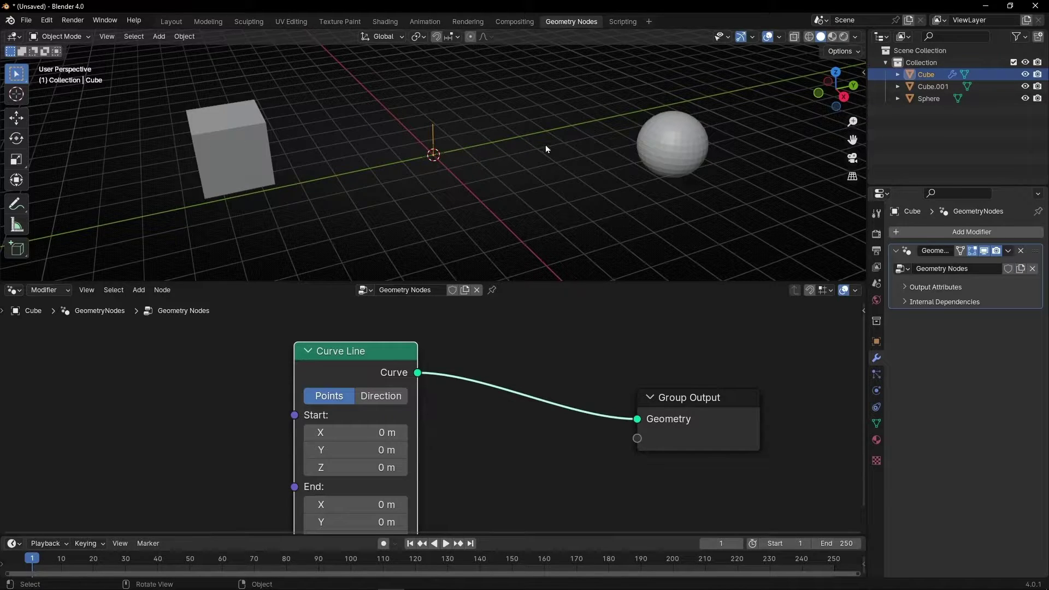
# Feed an Object Info node for Cube.001 into the Curve Line's Start, then select Cube.001
pyautogui.moveTo(475, 409); pyautogui.dragTo(513, 369, button='middle')
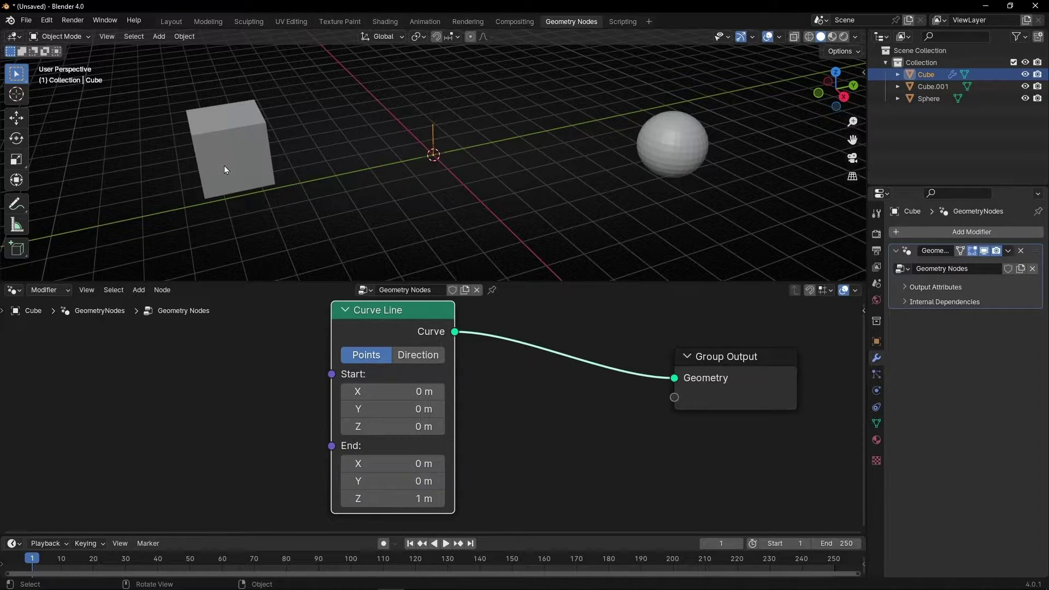
pyautogui.moveTo(927, 87); pyautogui.dragTo(240, 367)
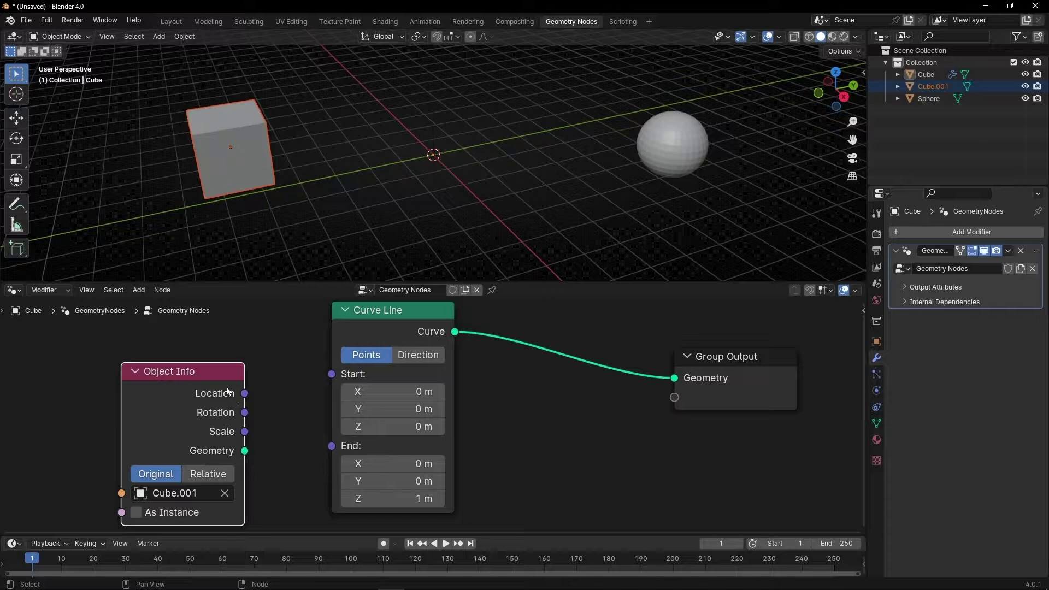
pyautogui.moveTo(244, 393); pyautogui.dragTo(332, 375)
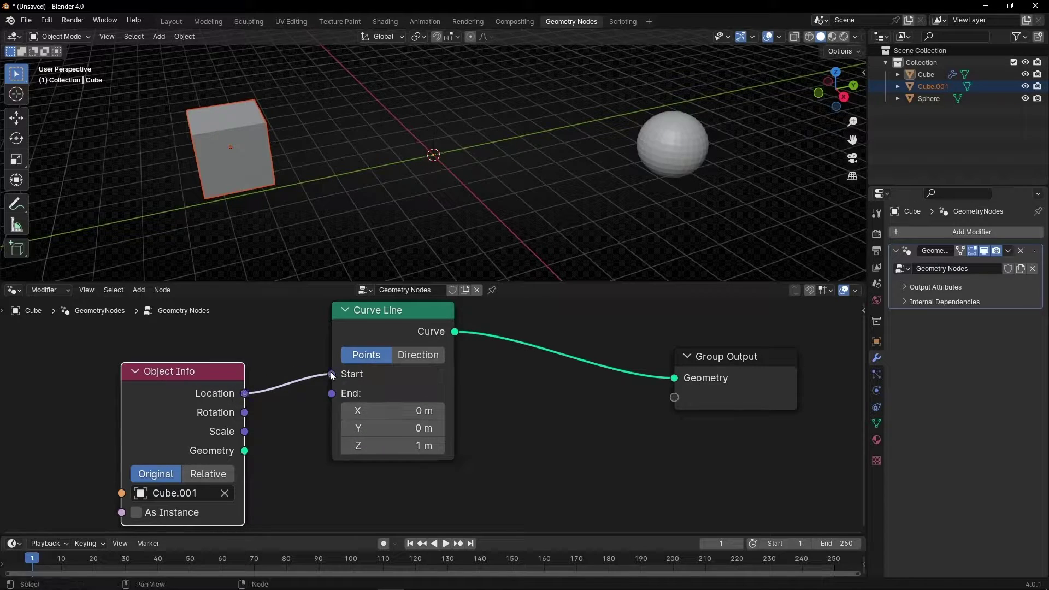
pyautogui.click(396, 133)
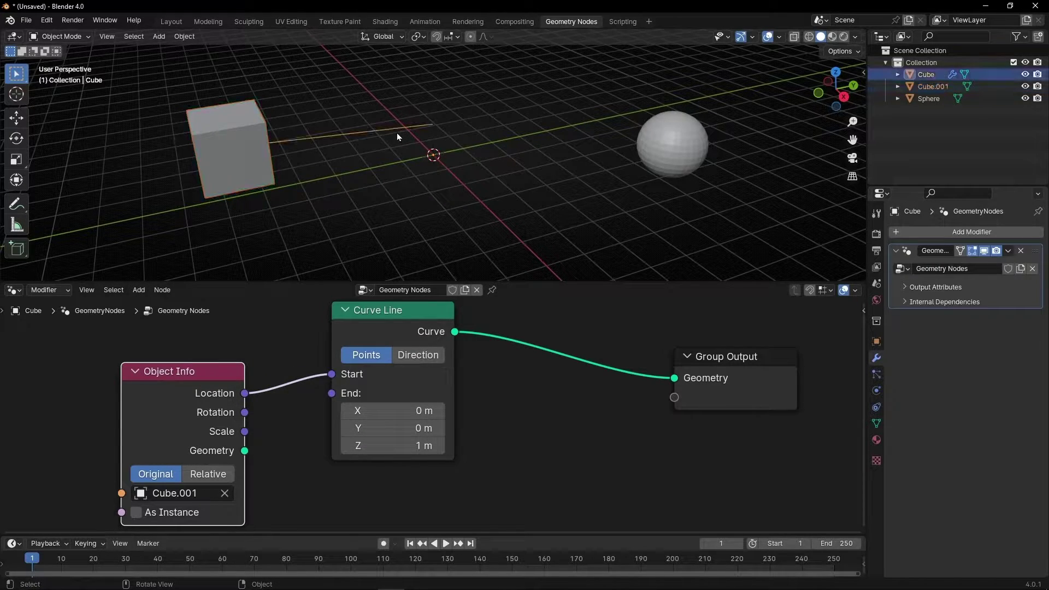
pyautogui.click(240, 163)
# Move Cube.001 further left, then pin the Cube's node tree in the editor
pyautogui.press('g')
pyautogui.click(210, 168)
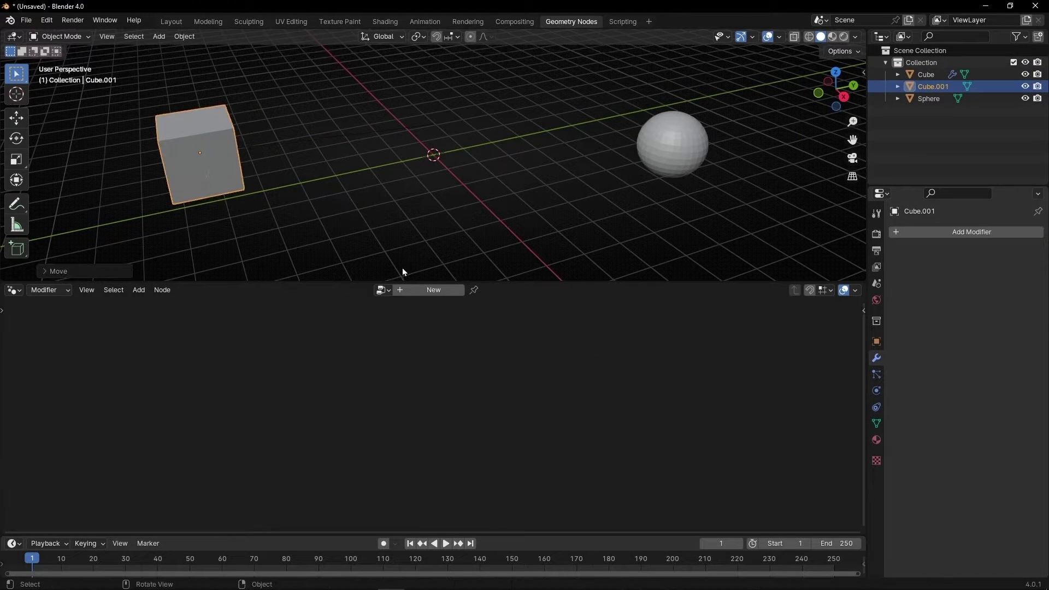
pyautogui.click(380, 141)
pyautogui.click(492, 290)
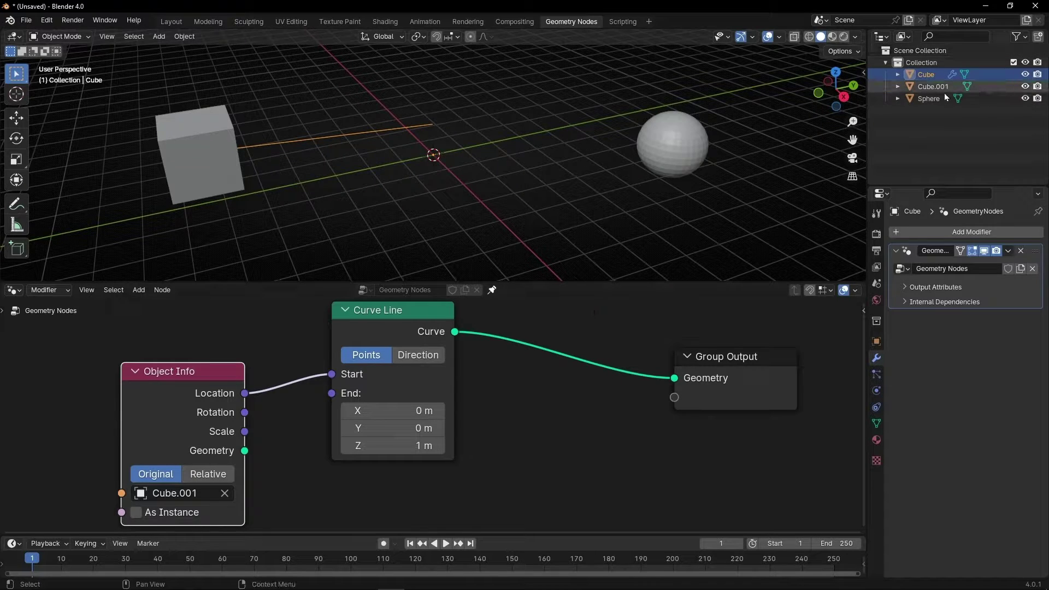
# Feed a Sphere Object Info node's Location into the Curve Line's End, collapsing the first Object Info
pyautogui.moveTo(929, 98); pyautogui.dragTo(180, 421)
pyautogui.click(138, 371)
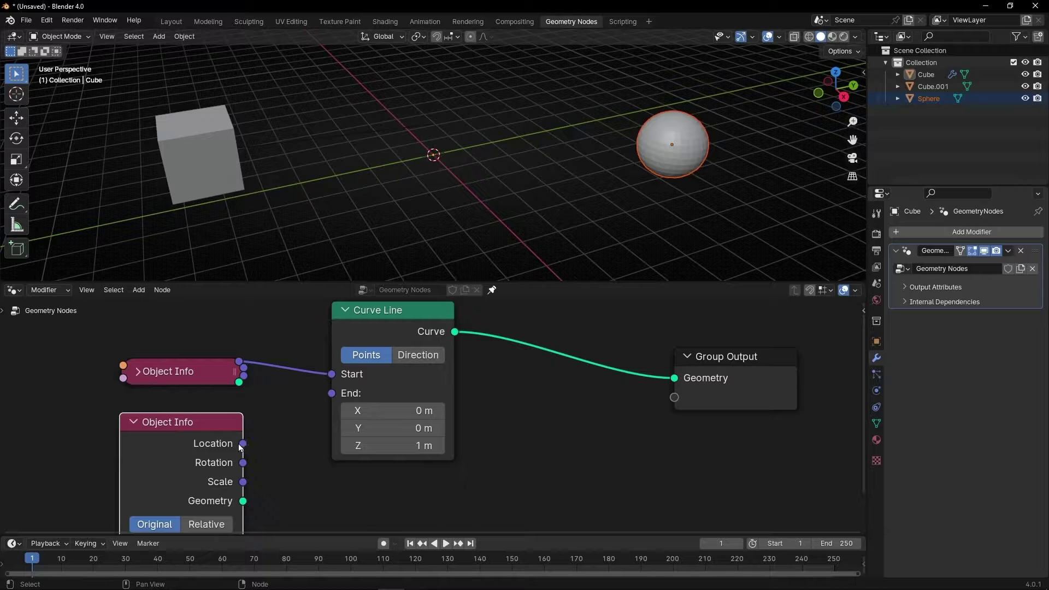
pyautogui.moveTo(242, 443); pyautogui.dragTo(328, 394)
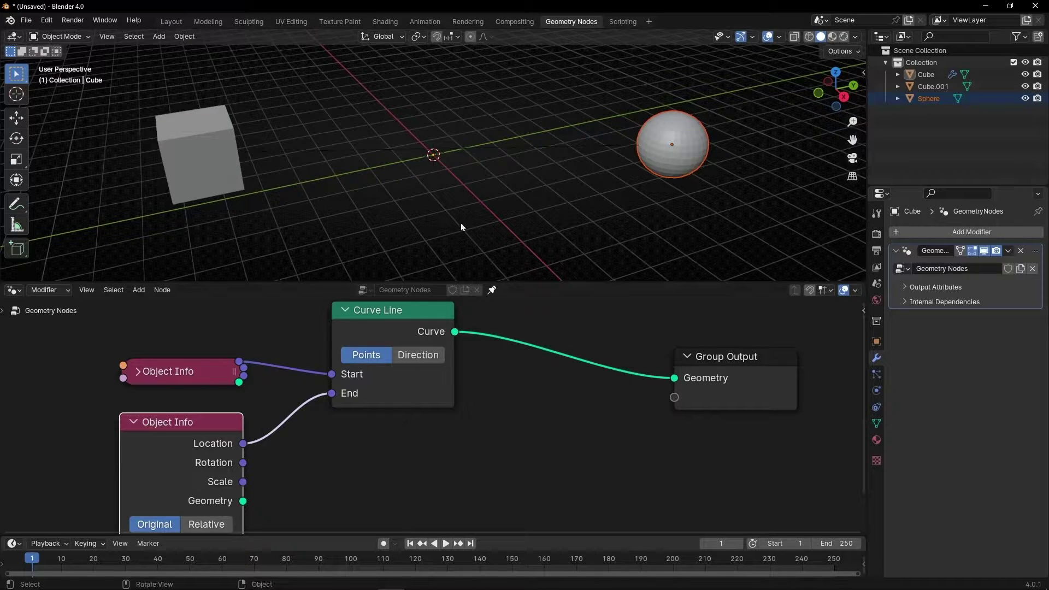
pyautogui.click(491, 149)
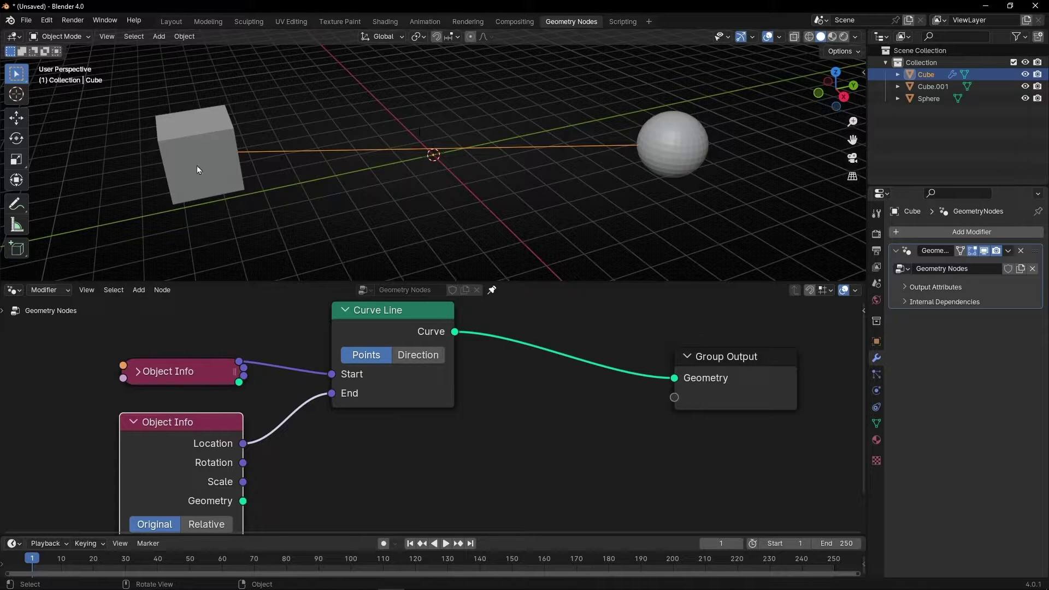
pyautogui.moveTo(579, 404); pyautogui.dragTo(409, 421, button='middle')
pyautogui.click(655, 372)
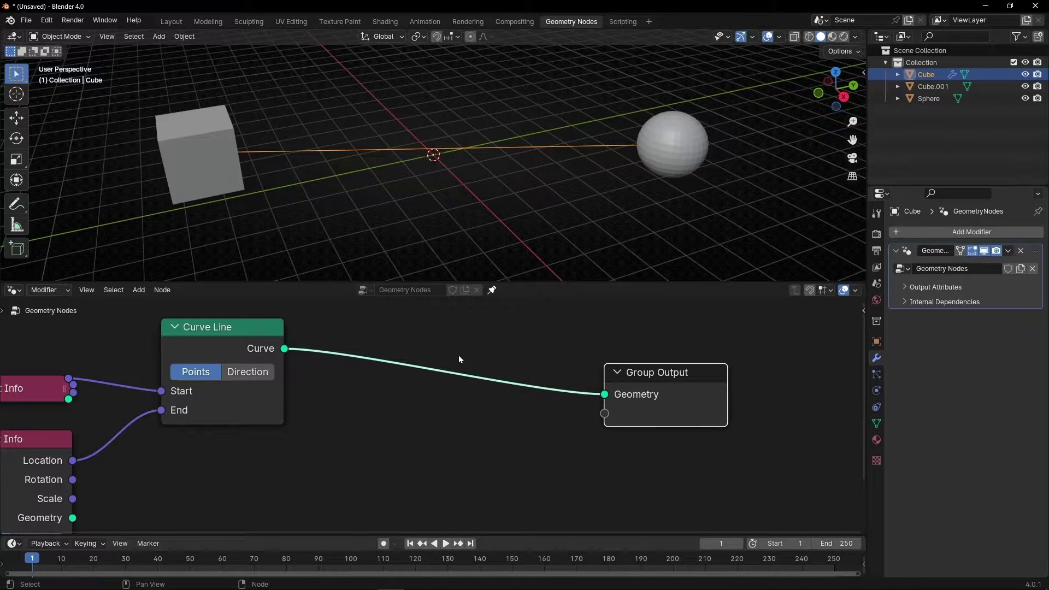
# Insert a Curve to Mesh node between the Curve Line and the Group Output
pyautogui.hotkey('shift', 'a')
pyautogui.write('curve to')
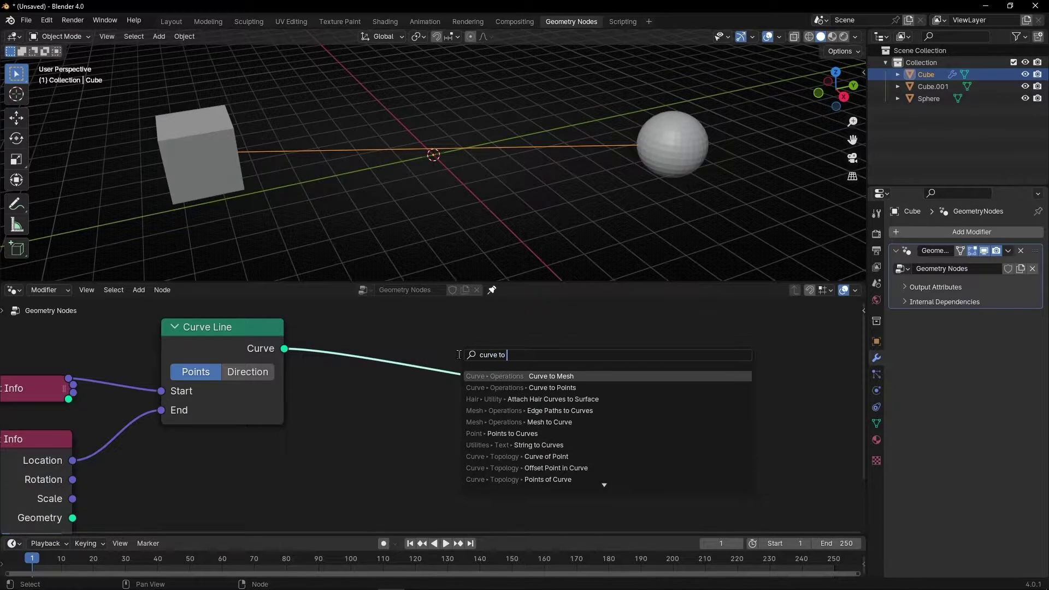
pyautogui.press('Return')
pyautogui.click(429, 358)
# Plug a Curve Circle of about 0.1 m radius into Profile Curve, collapsed beneath Curve to Mesh
pyautogui.moveTo(412, 425); pyautogui.dragTo(341, 458)
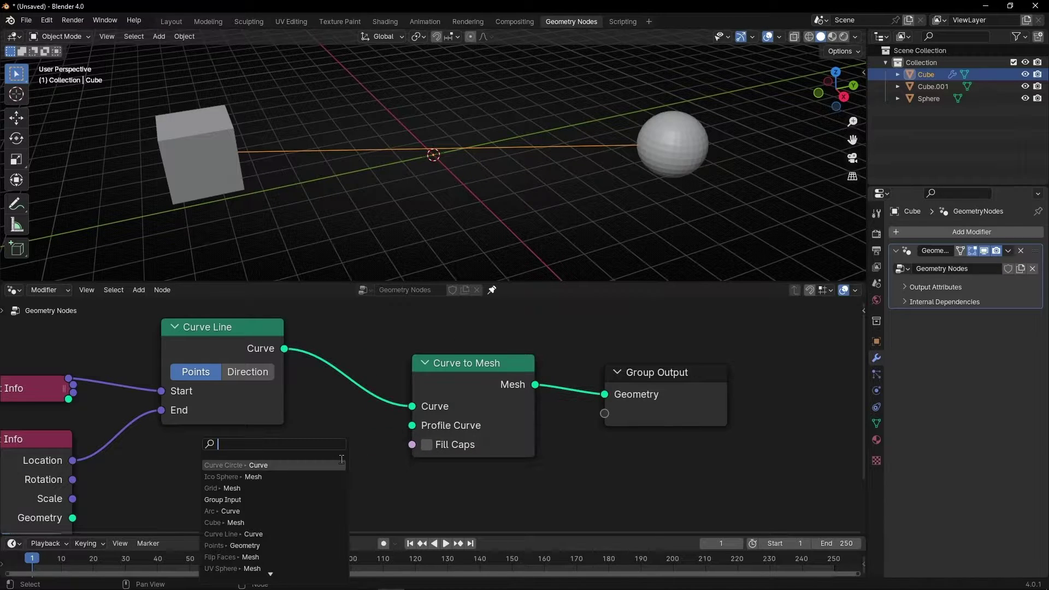
pyautogui.write('cu')
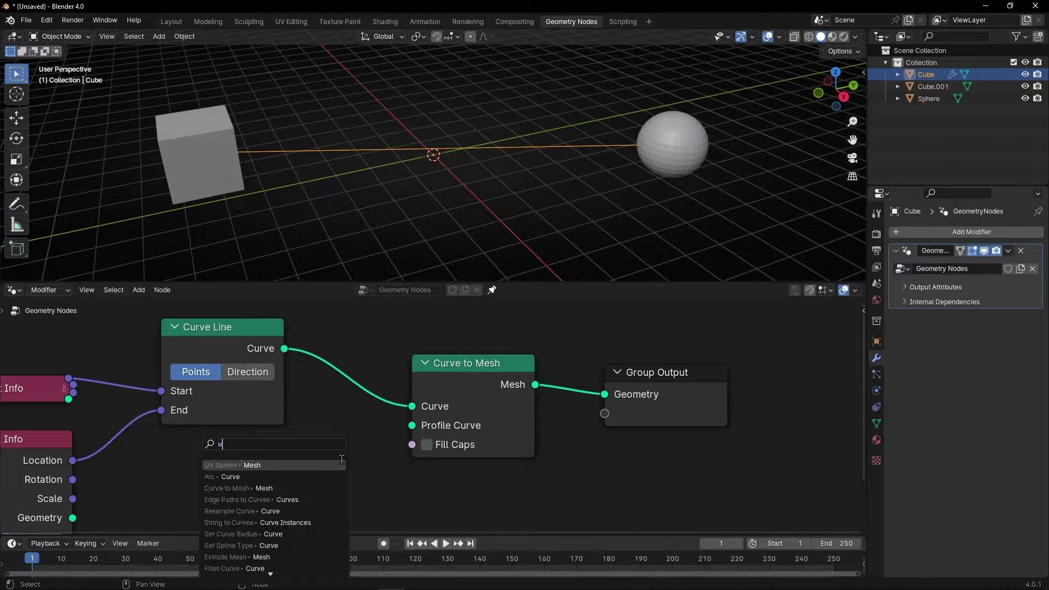
pyautogui.write('rve cl')
pyautogui.press('Return')
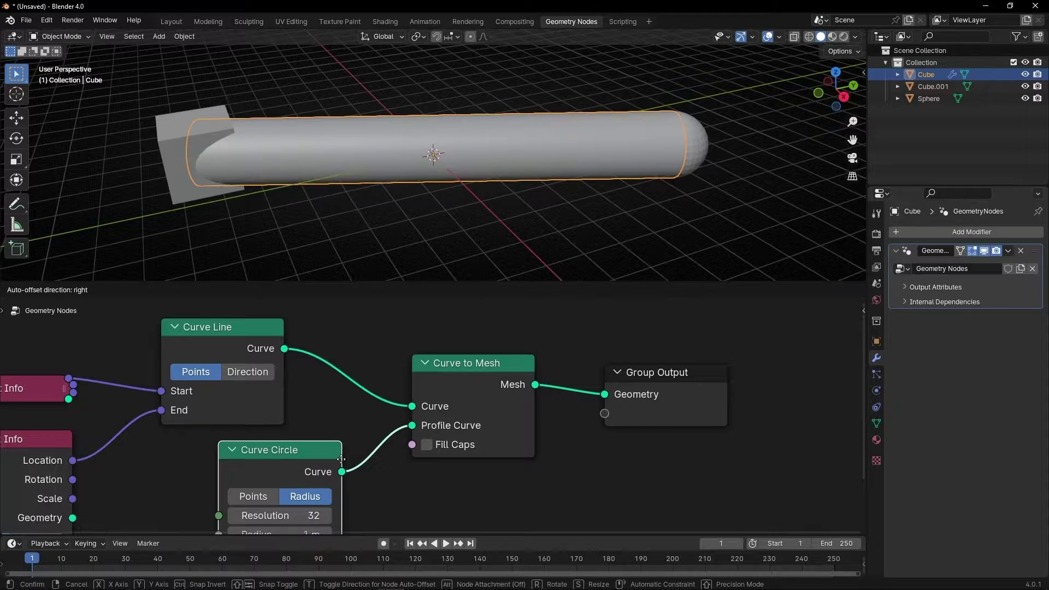
pyautogui.moveTo(388, 487); pyautogui.dragTo(425, 428, button='middle')
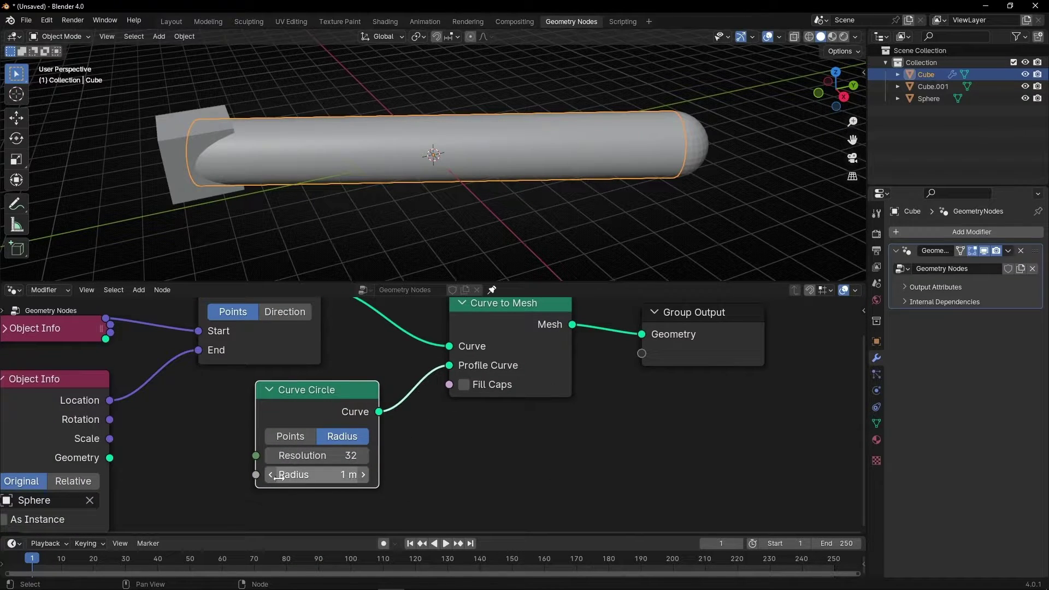
pyautogui.moveTo(277, 477); pyautogui.dragTo(251, 477)
pyautogui.click(271, 389)
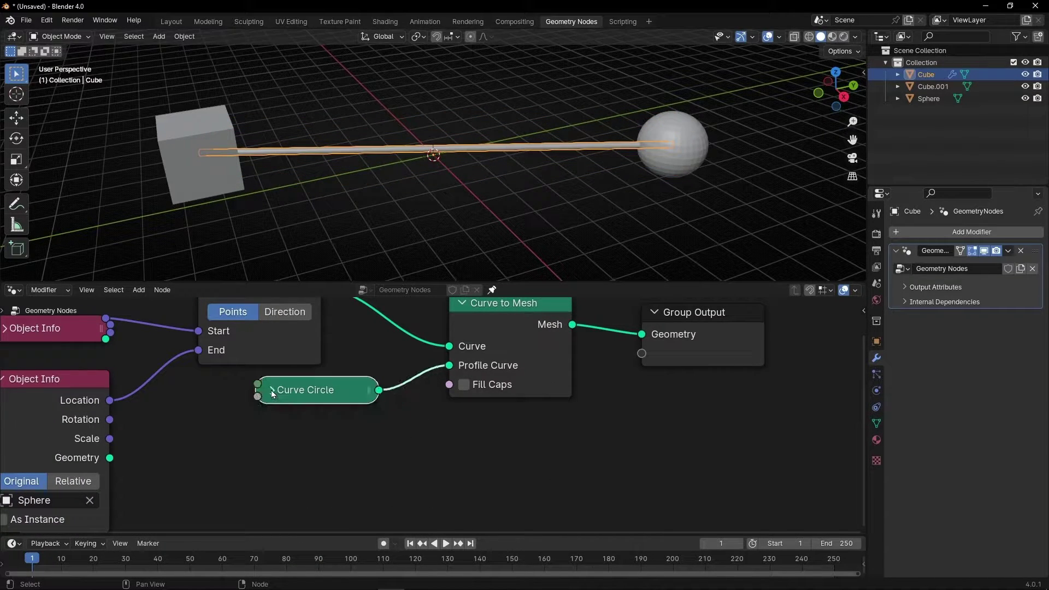
pyautogui.moveTo(272, 393); pyautogui.dragTo(460, 422)
# Enable Fill Caps, frame the two tube nodes labelled 'Curve toMesh', and collapse the lower Object Info
pyautogui.click(463, 384)
pyautogui.hotkey('ctrl', 'j')
pyautogui.moveTo(546, 437); pyautogui.dragTo(529, 469, button='middle')
pyautogui.press('F2')
pyautogui.write('Curve to')
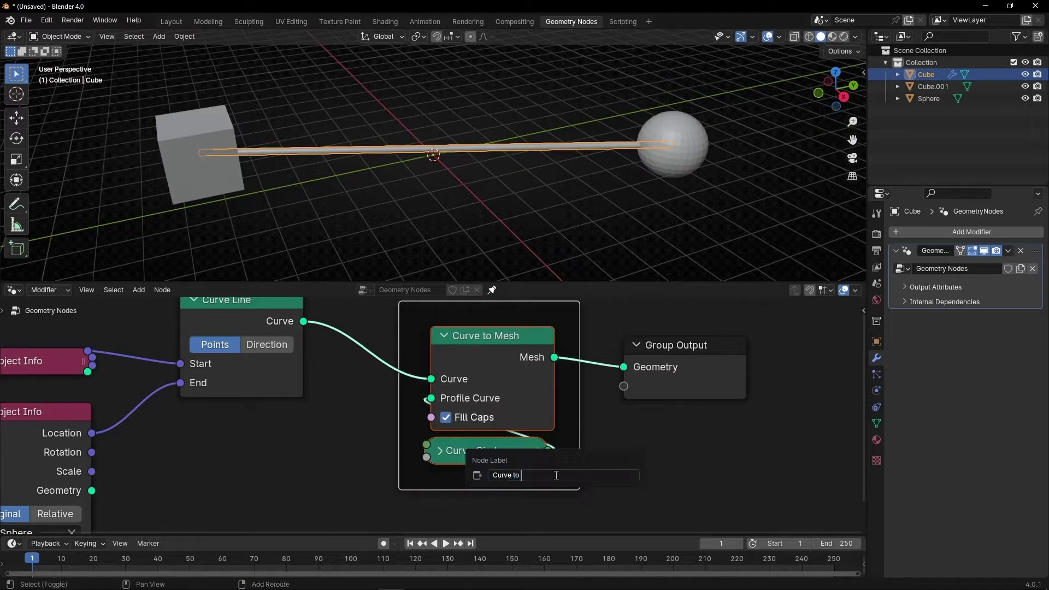
pyautogui.write('Mesh')
pyautogui.press('Return')
pyautogui.click(133, 412)
# Reposition Cube.001 and the sphere in the viewport, with the tube following them
pyautogui.click(200, 152)
pyautogui.scroll(2, 470, 351)
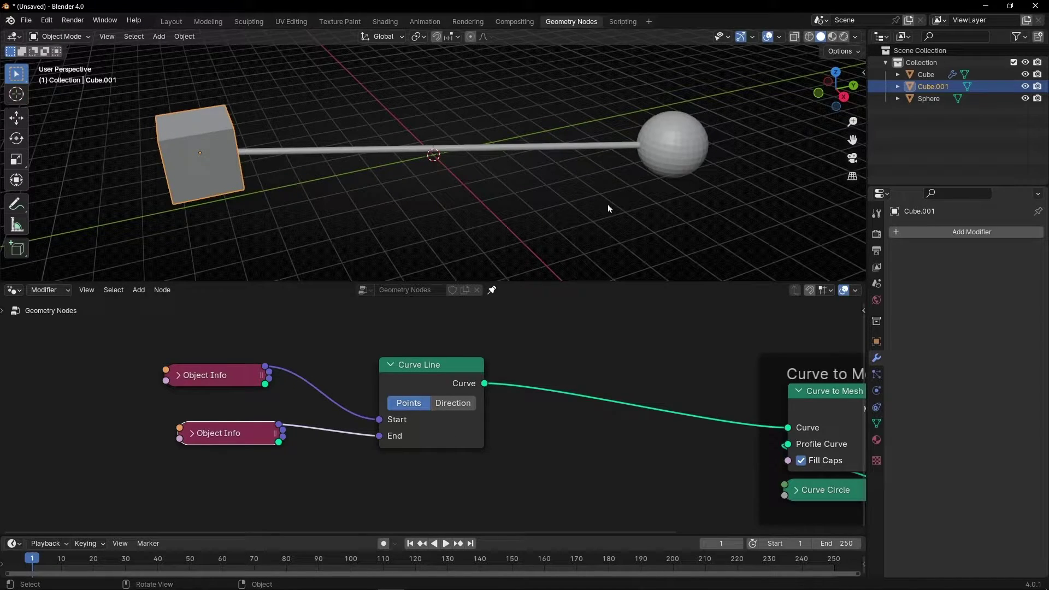
pyautogui.press('g')
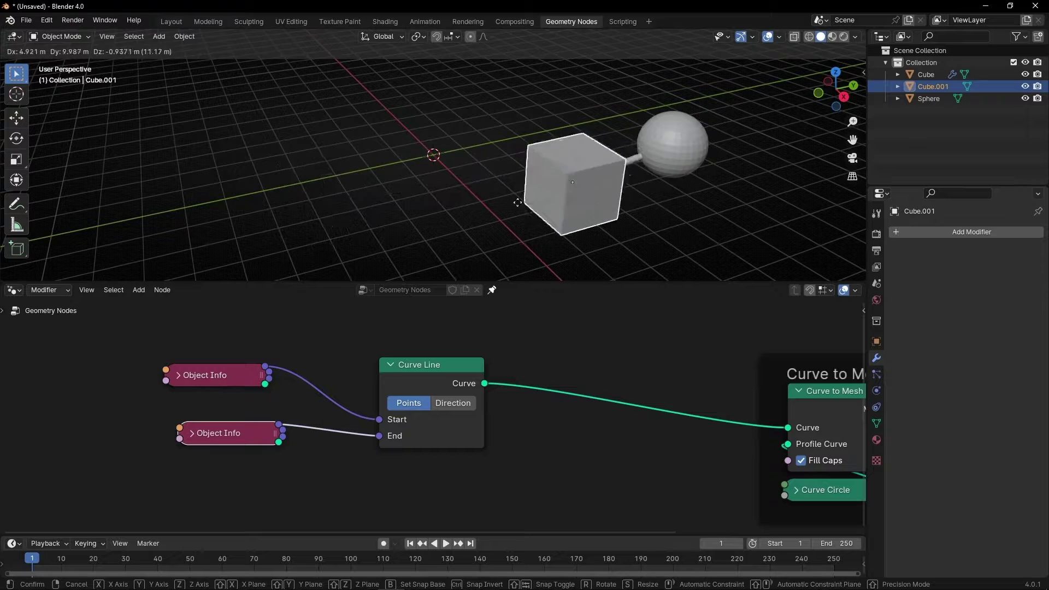
pyautogui.click(531, 155)
pyautogui.click(672, 167)
pyautogui.press('g')
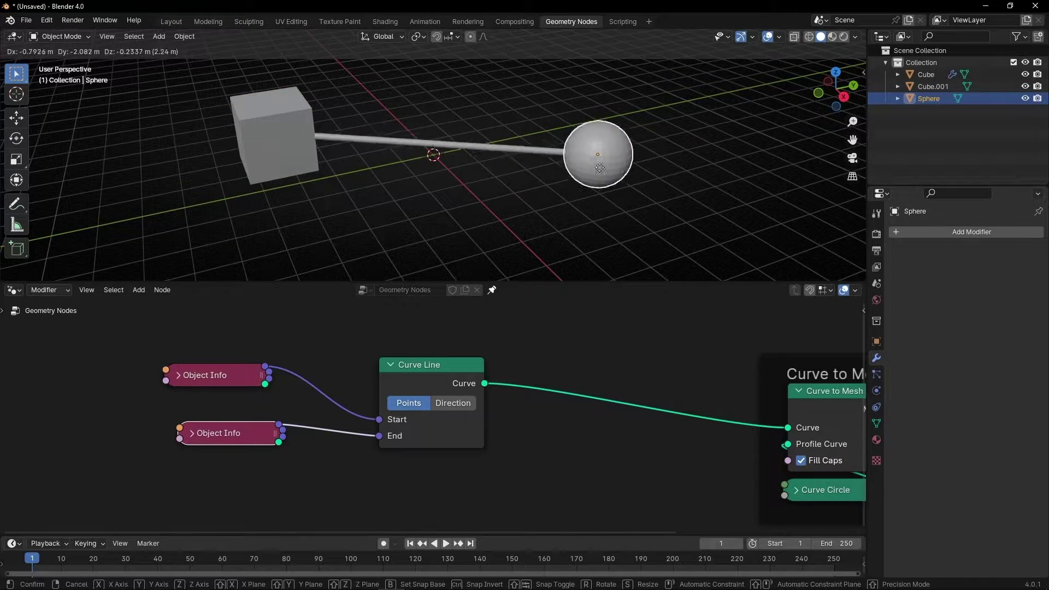
pyautogui.click(614, 151)
pyautogui.click(322, 159)
pyautogui.press('g')
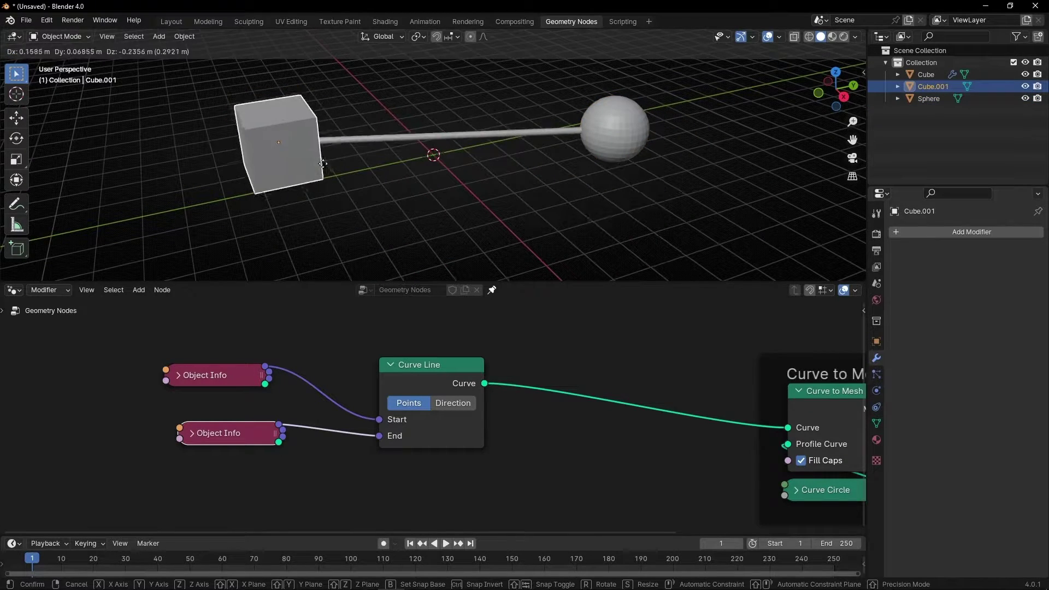
pyautogui.click(575, 121)
# Drop a Trim Curve node onto the Curve Line–Curve to Mesh link and test its End and Start sliders
pyautogui.moveTo(694, 348); pyautogui.dragTo(529, 341, button='middle')
pyautogui.hotkey('shift', 'a')
pyautogui.write('trim')
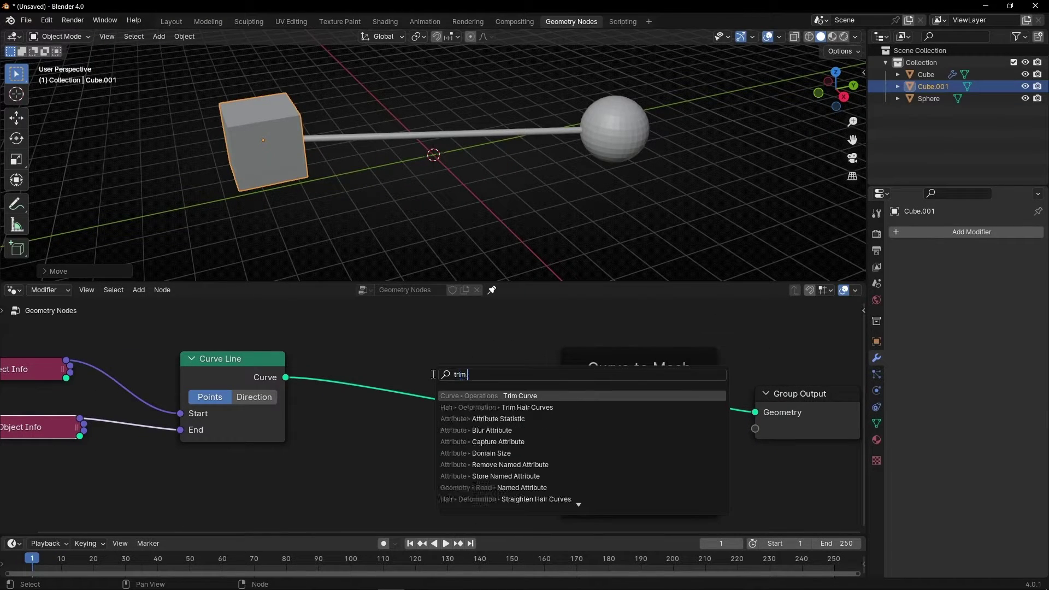
pyautogui.press('Return')
pyautogui.click(406, 361)
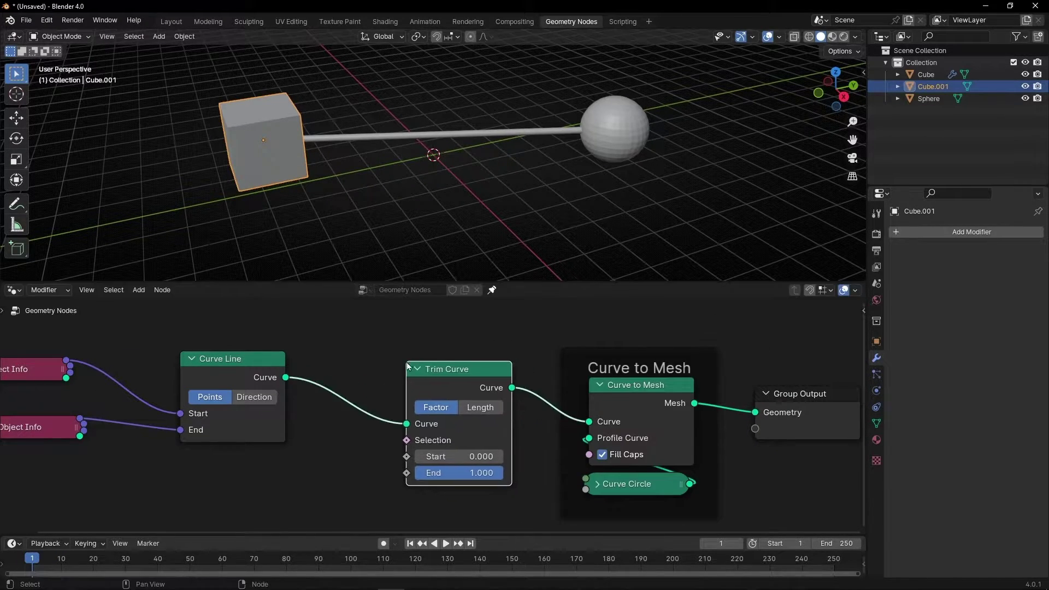
pyautogui.moveTo(470, 473); pyautogui.dragTo(571, 309)
pyautogui.moveTo(498, 456); pyautogui.dragTo(415, 460)
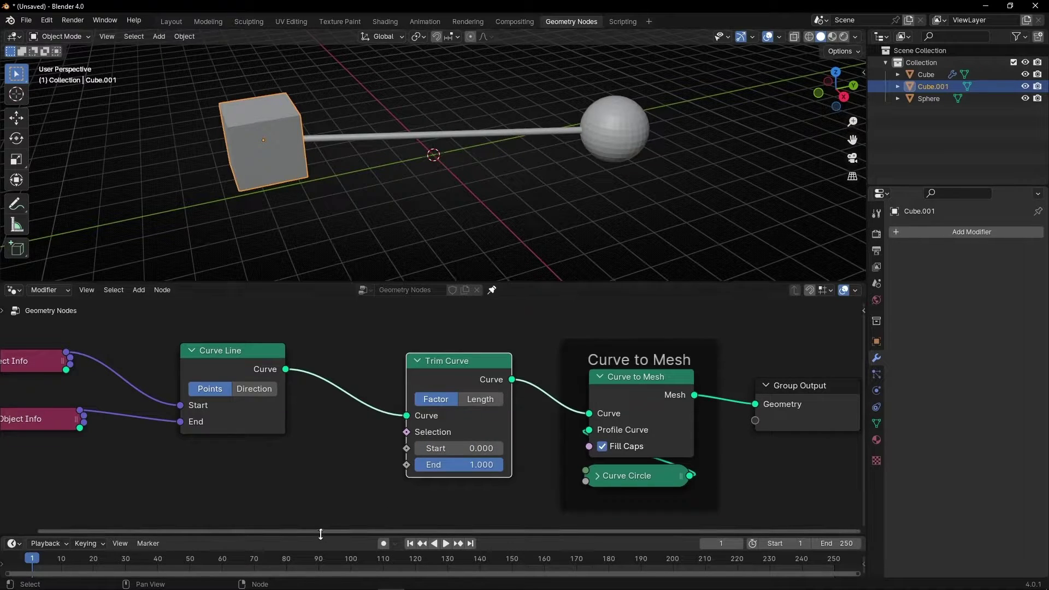
# Enlarge the timeline and keyframe Trim Curve End at 0 on frame 1
pyautogui.moveTo(324, 533); pyautogui.dragTo(326, 486)
pyautogui.moveTo(446, 440); pyautogui.dragTo(414, 442)
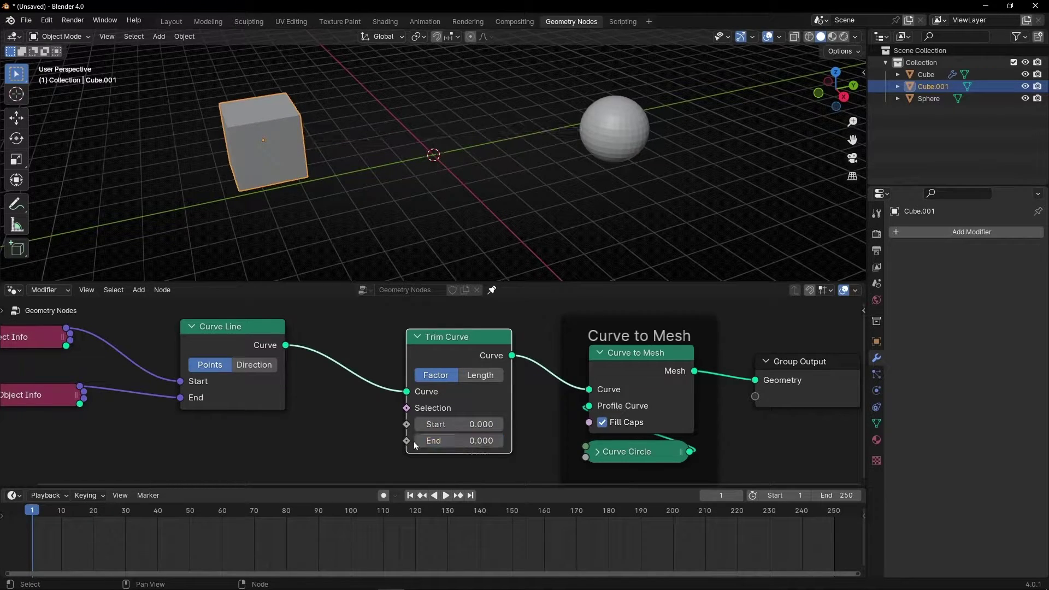
pyautogui.rightClick(406, 442)
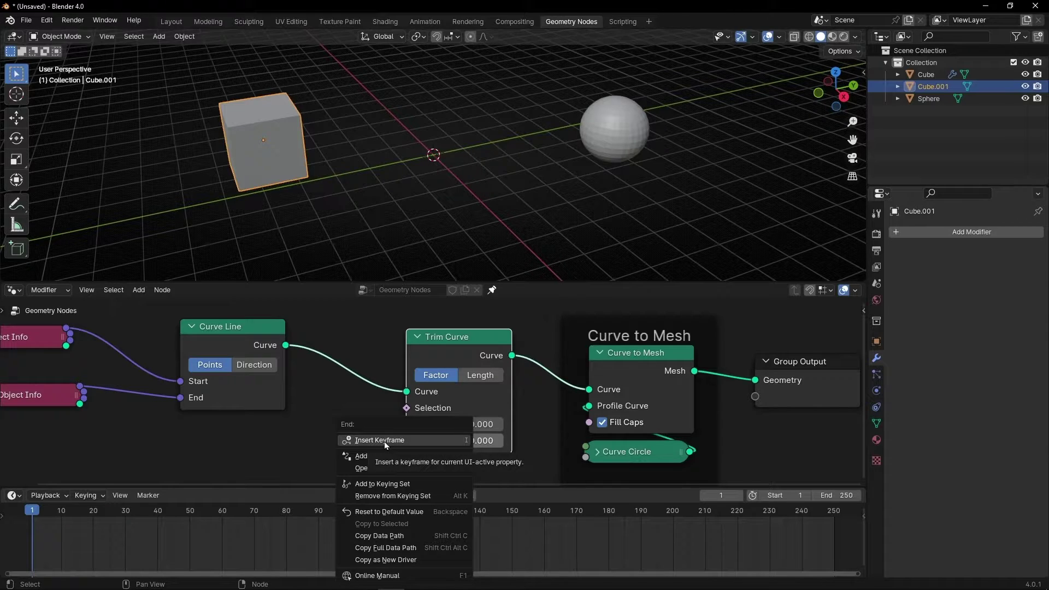
pyautogui.click(384, 440)
# At frame 70, set Trim Curve End to 1 and keyframe it
pyautogui.moveTo(64, 508); pyautogui.dragTo(146, 512)
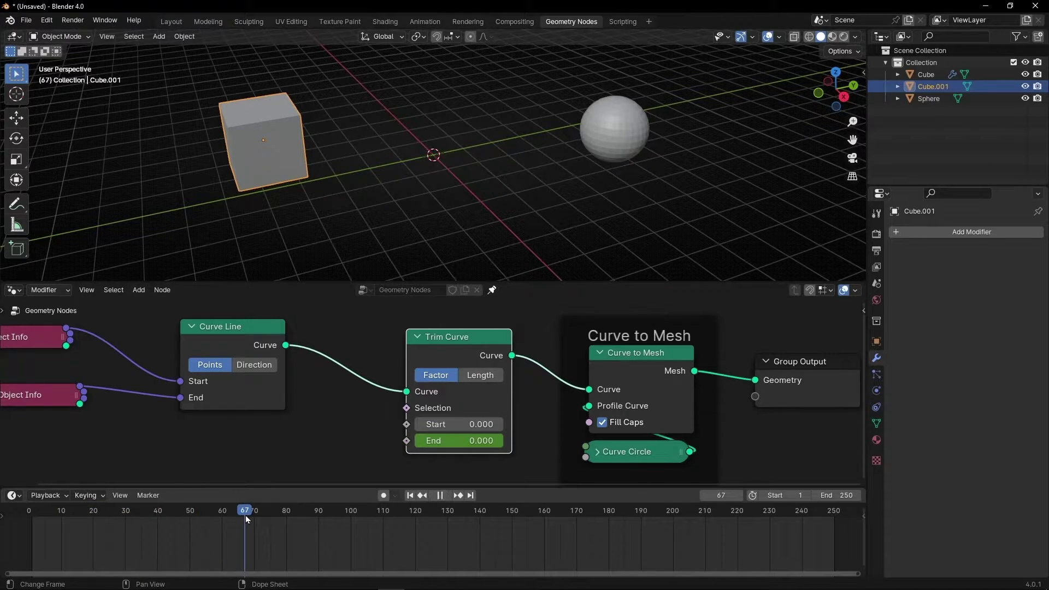
pyautogui.moveTo(244, 515); pyautogui.dragTo(254, 515)
pyautogui.moveTo(457, 440); pyautogui.dragTo(482, 445)
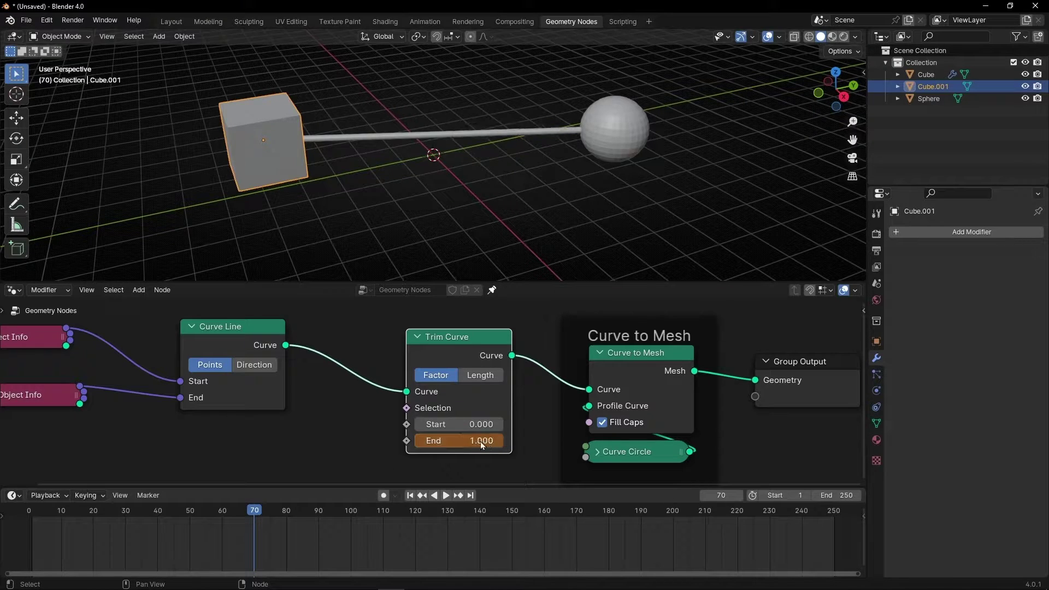
pyautogui.rightClick(480, 443)
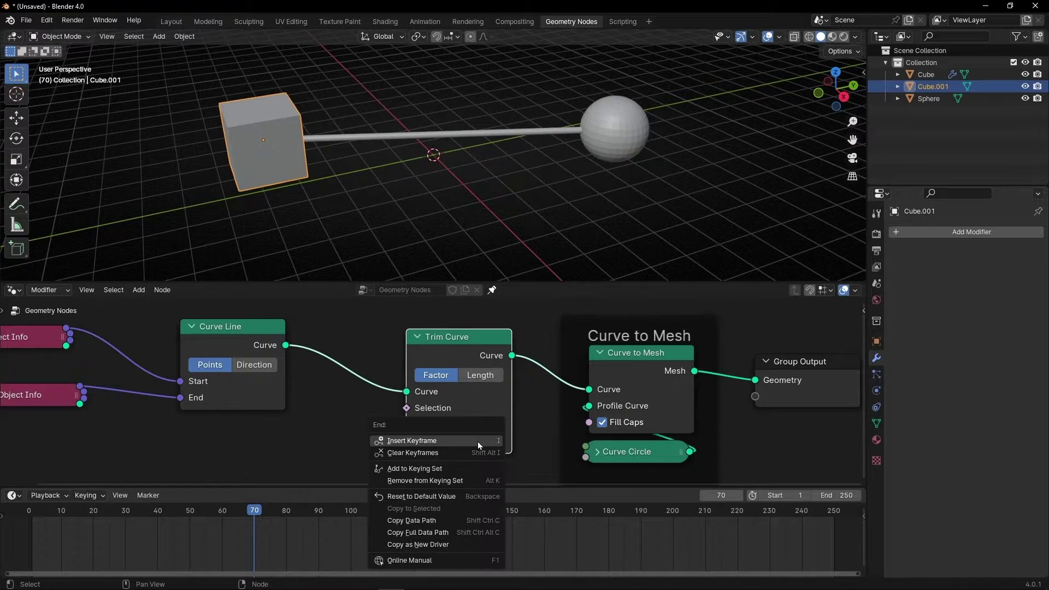
pyautogui.click(413, 440)
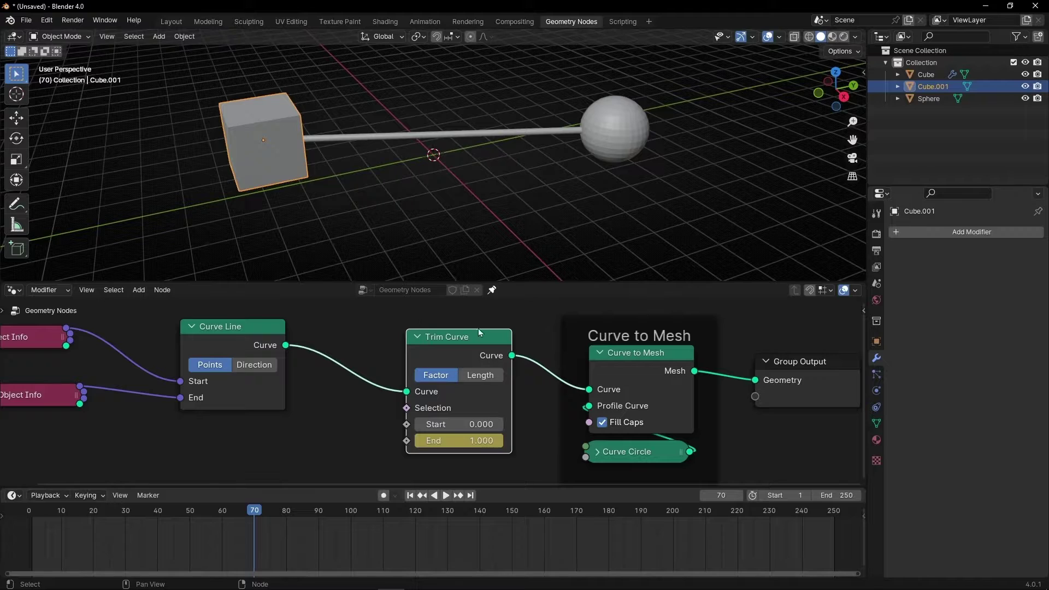
# Set the scene's last frame to 80 and play the animation from the first frame
pyautogui.click(401, 137)
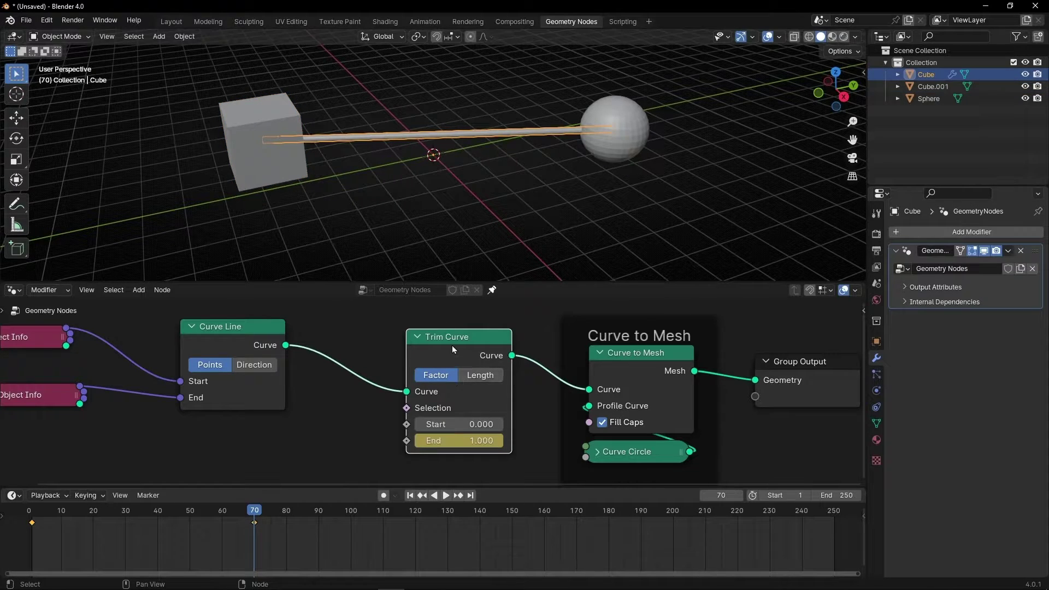
pyautogui.click(835, 496)
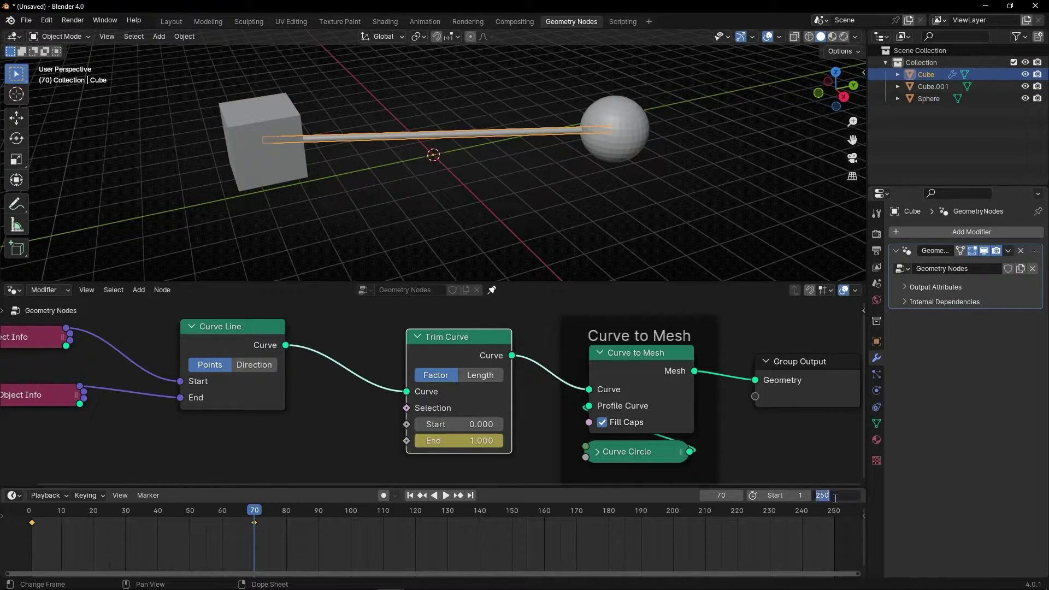
pyautogui.write('80')
pyautogui.press('Return')
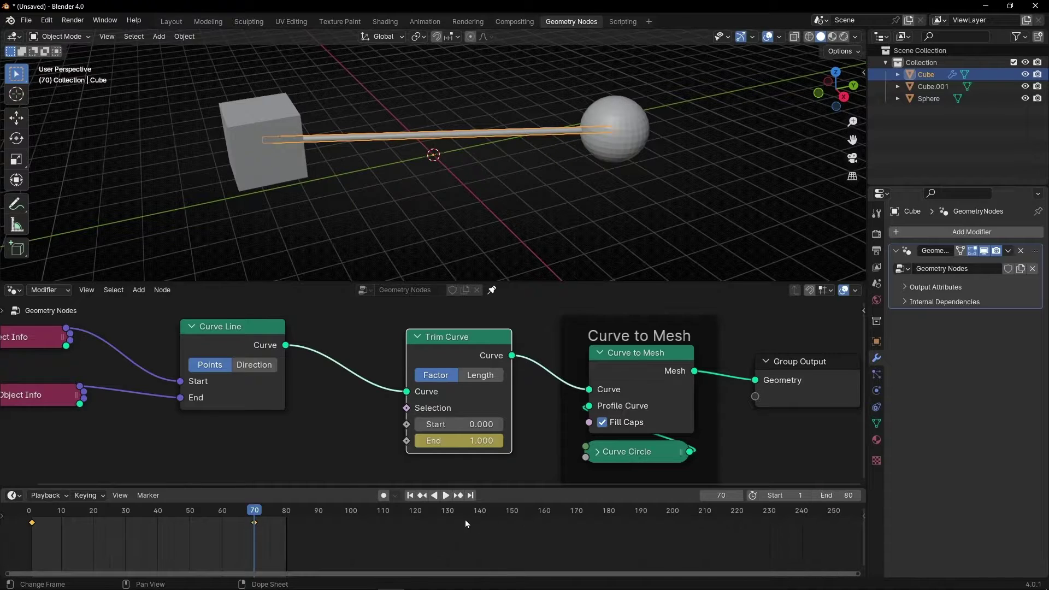
pyautogui.click(411, 495)
pyautogui.press('space')
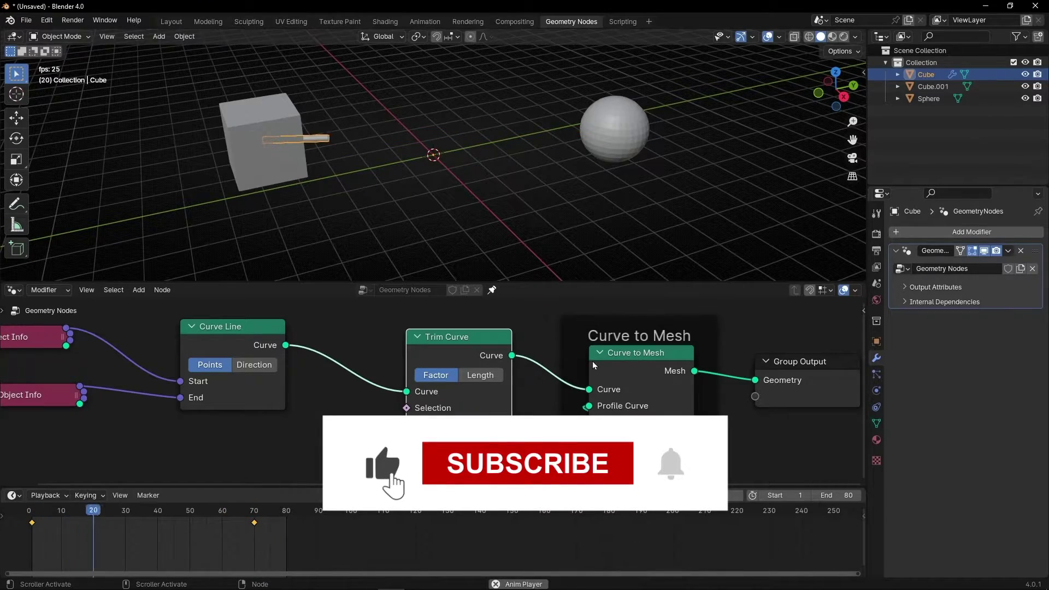
# While the animation plays, move the sphere further right
pyautogui.moveTo(598, 215); pyautogui.dragTo(509, 217, button='middle')
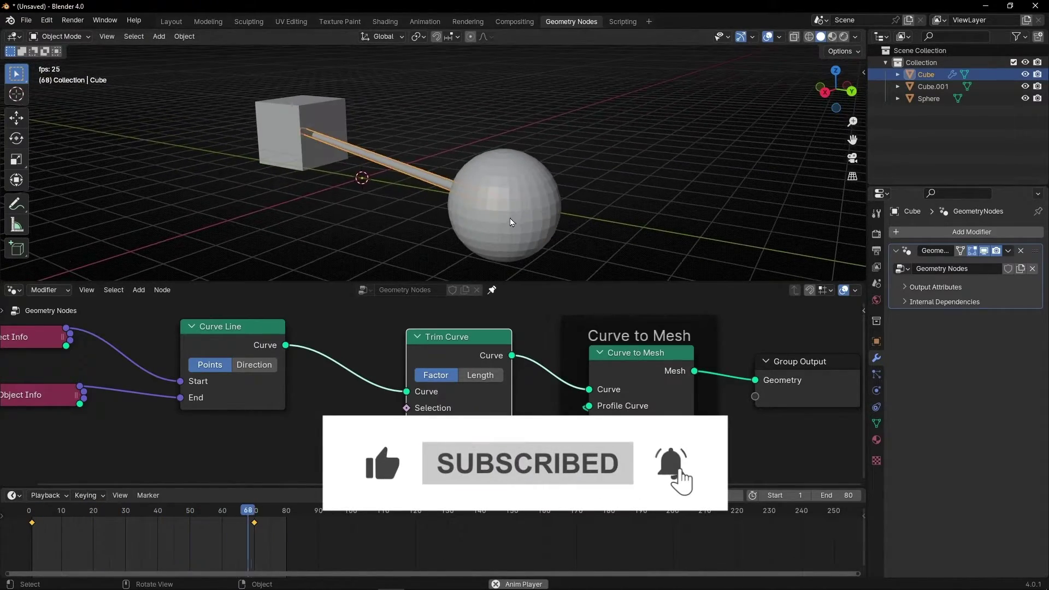
pyautogui.click(509, 218)
pyautogui.press('g')
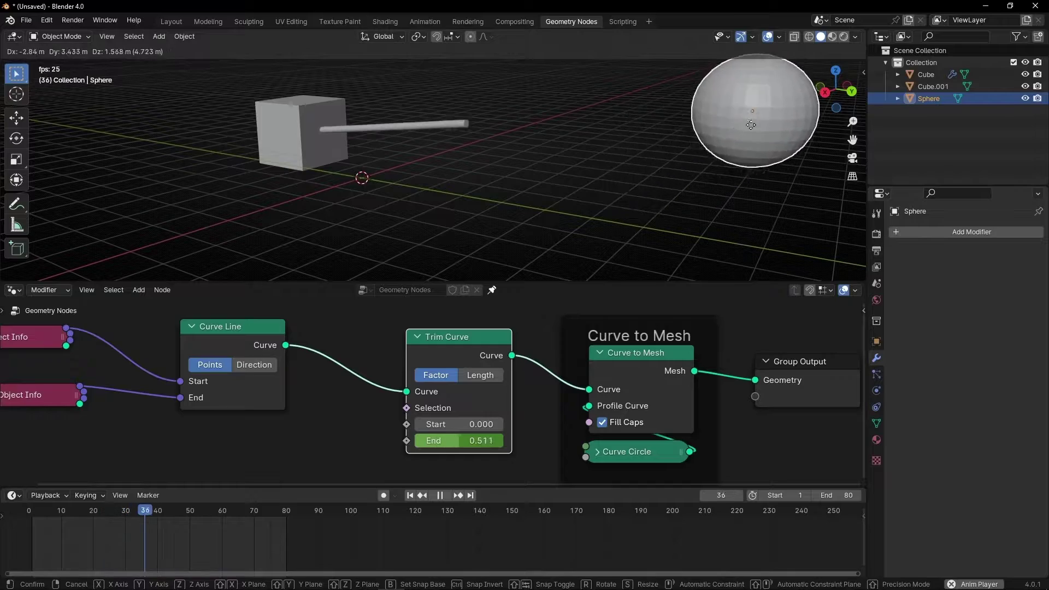
pyautogui.click(628, 181)
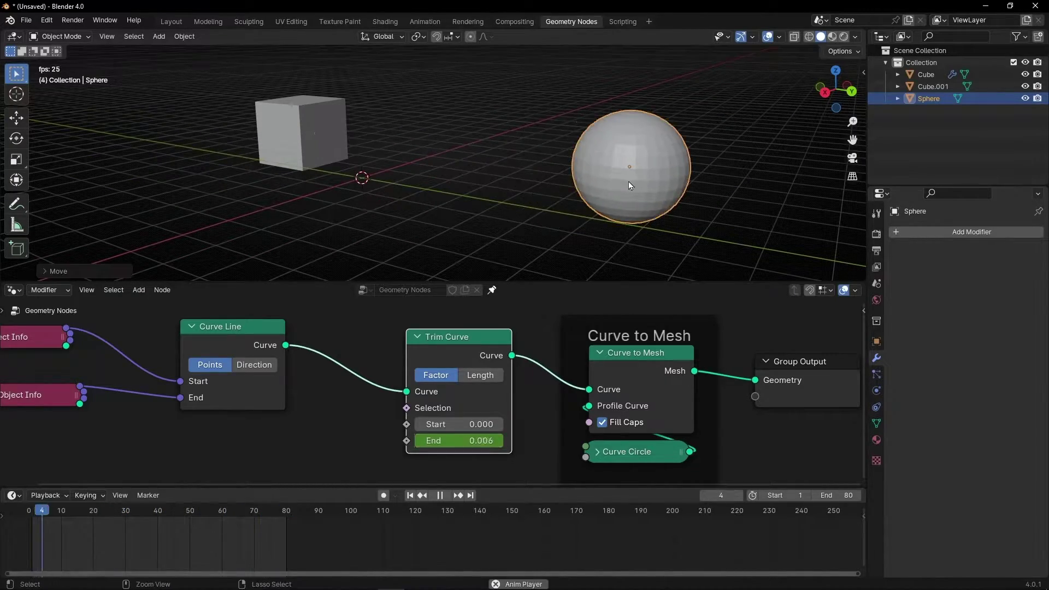
# In a maximized viewport, move Cube.001 up and left, then restore the Geometry Nodes layout
pyautogui.hotkey('ctrl', 'space')
pyautogui.click(396, 281)
pyautogui.press('g')
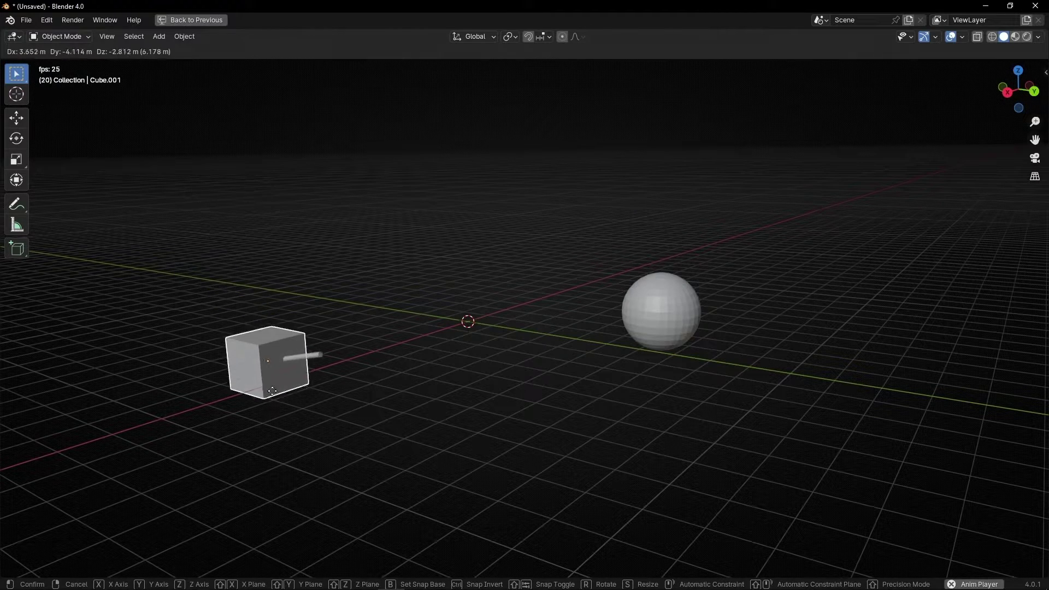
pyautogui.click(357, 255)
pyautogui.hotkey('ctrl', 'space')
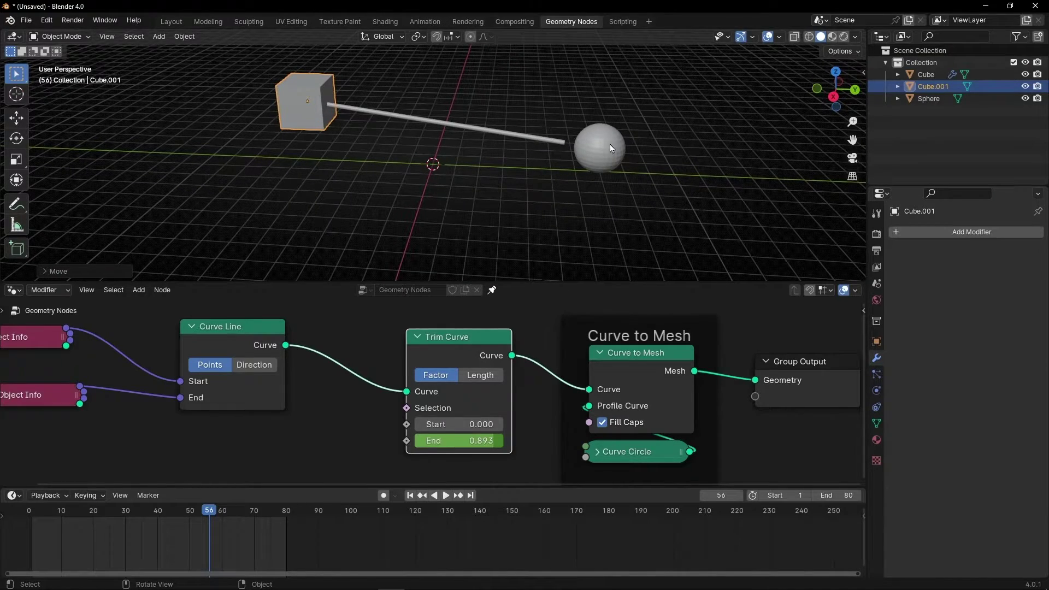
# Add a Cone mesh and drop it below and left of the cube–sphere tube
pyautogui.scroll(-3, 389, 378)
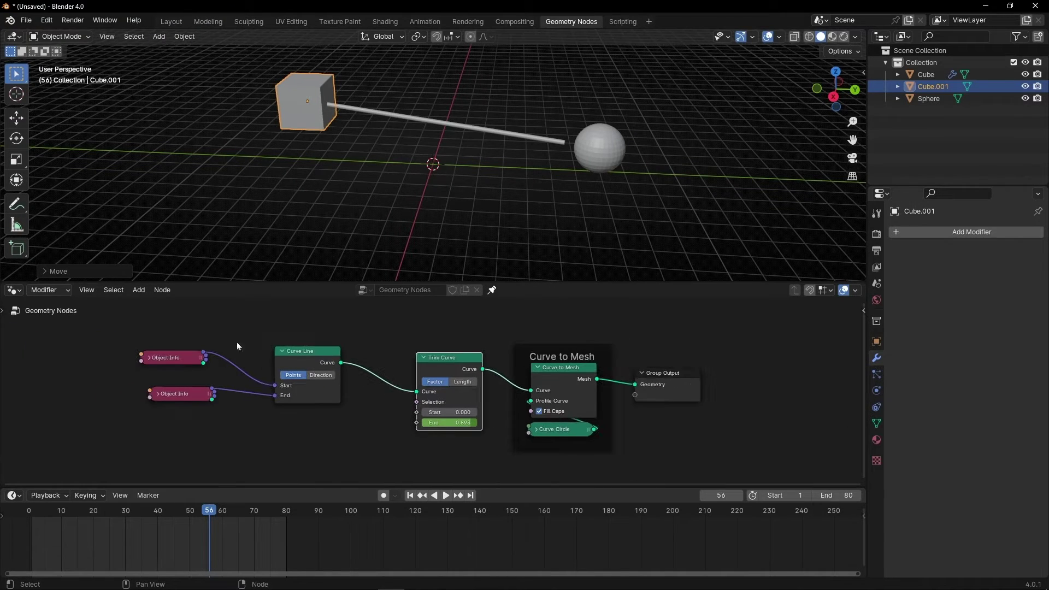
pyautogui.moveTo(260, 436); pyautogui.dragTo(377, 439, button='middle')
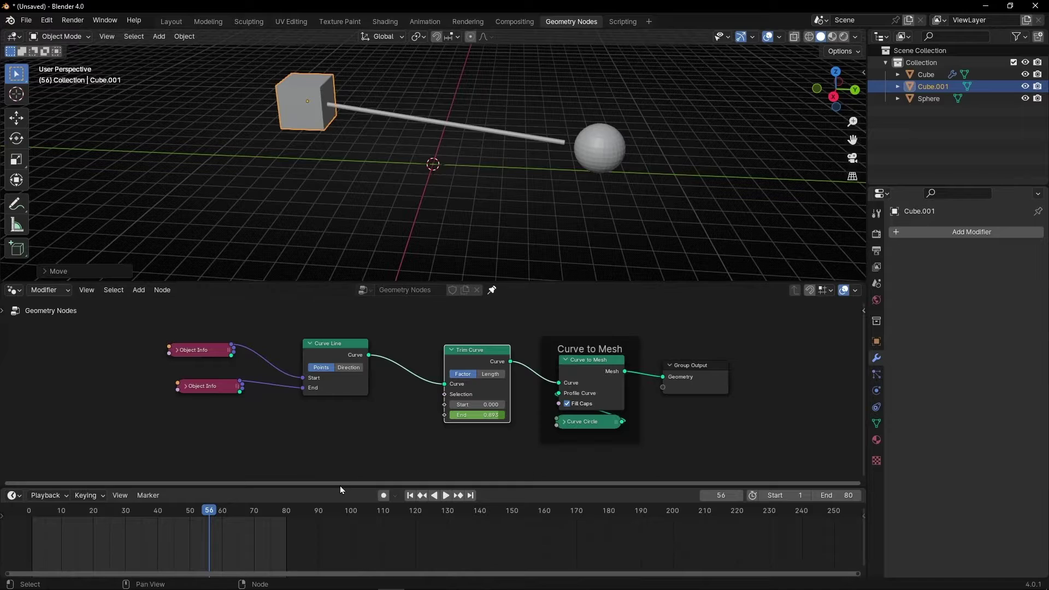
pyautogui.moveTo(340, 484); pyautogui.dragTo(358, 514)
pyautogui.moveTo(359, 492); pyautogui.dragTo(405, 455, button='middle')
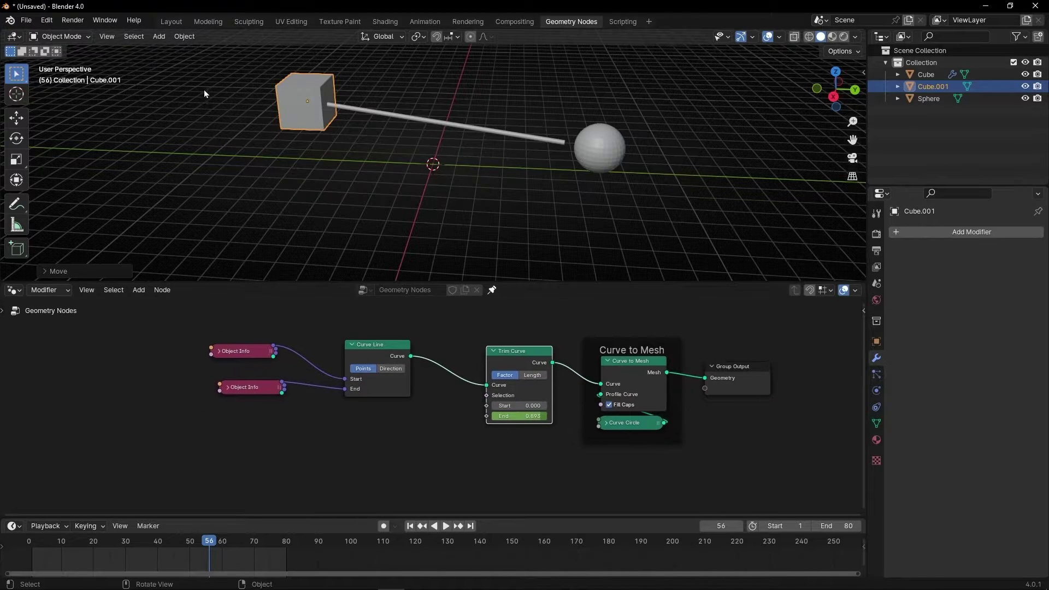
pyautogui.click(162, 40)
pyautogui.moveTo(164, 49)
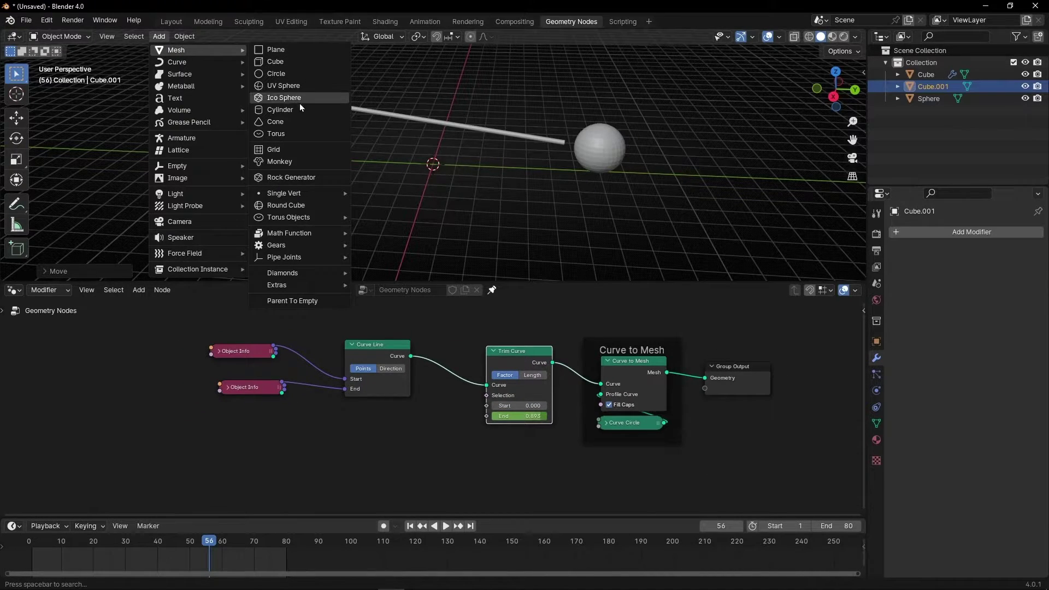
pyautogui.click(275, 121)
pyautogui.press('g')
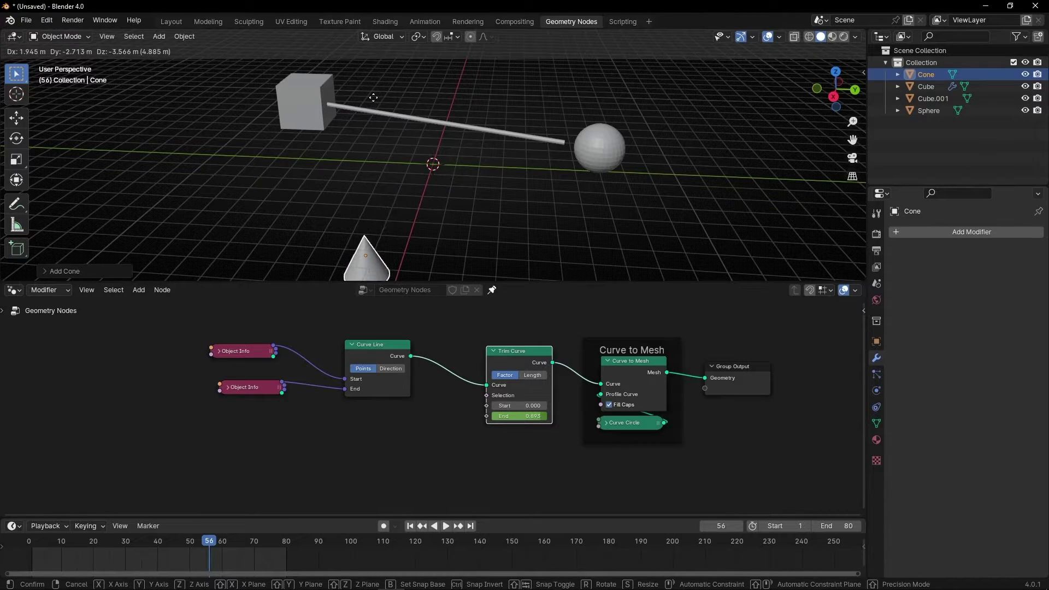
pyautogui.click(376, 76)
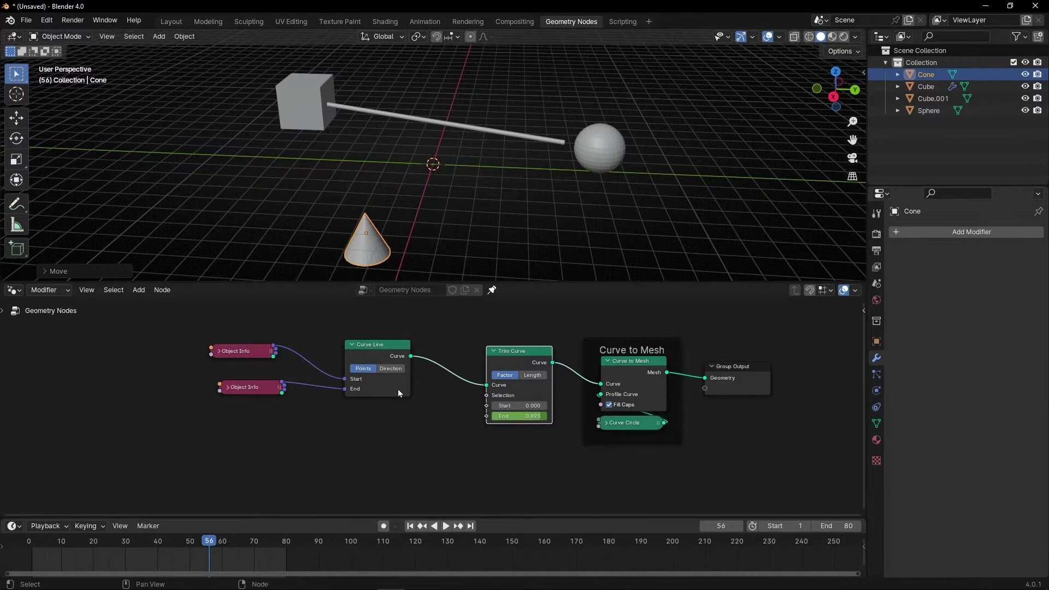
# Wrap both Object Info nodes and Curve Line in a frame labelled 'Line 1 - Cube to Sphere'
pyautogui.moveTo(269, 457); pyautogui.dragTo(309, 461, button='middle')
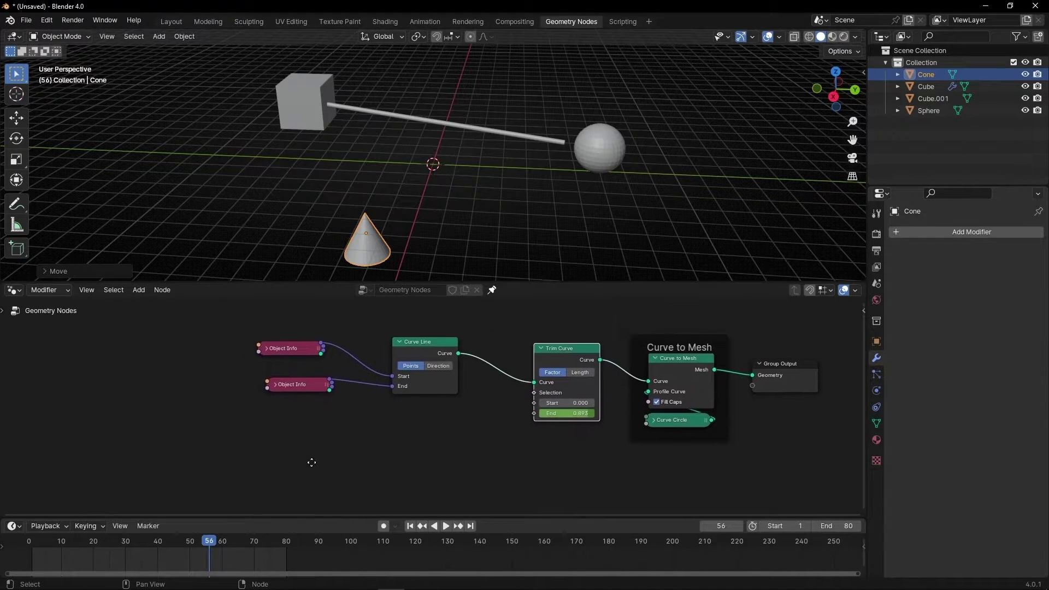
pyautogui.moveTo(238, 336); pyautogui.dragTo(460, 432)
pyautogui.hotkey('ctrl', 'j')
pyautogui.press('F2')
pyautogui.write('Line 1 - Cube to Spehre')
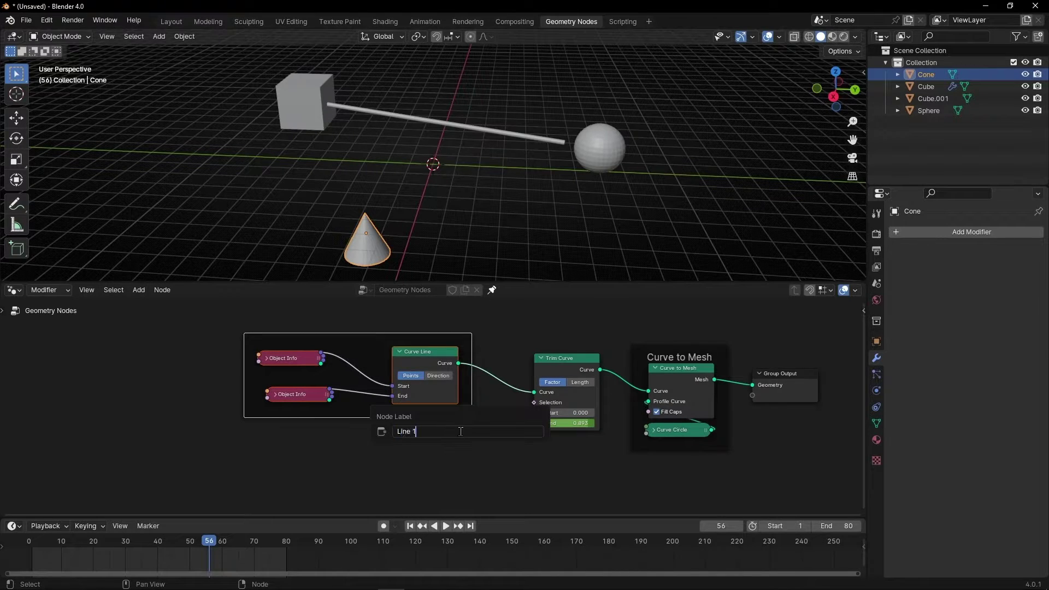
pyautogui.press('BackSpace')
pyautogui.press('BackSpace')
pyautogui.press('BackSpace')
pyautogui.press('BackSpace')
pyautogui.write('here')
pyautogui.press('Return')
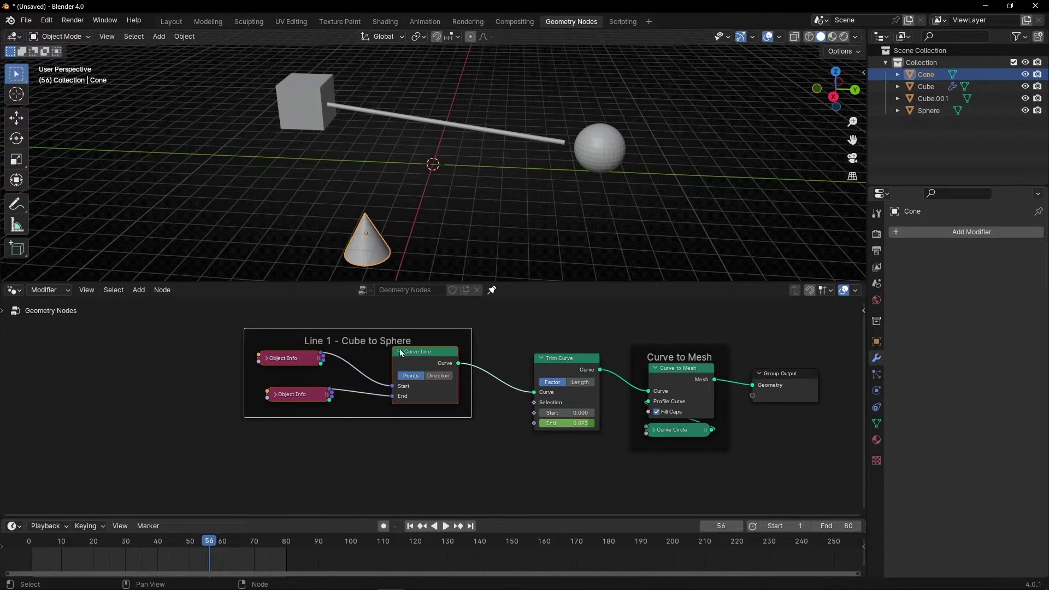
# Select the nodes inside the Line 1 frame and duplicate them
pyautogui.scroll(-1, 235, 337)
pyautogui.moveTo(212, 322); pyautogui.dragTo(460, 444)
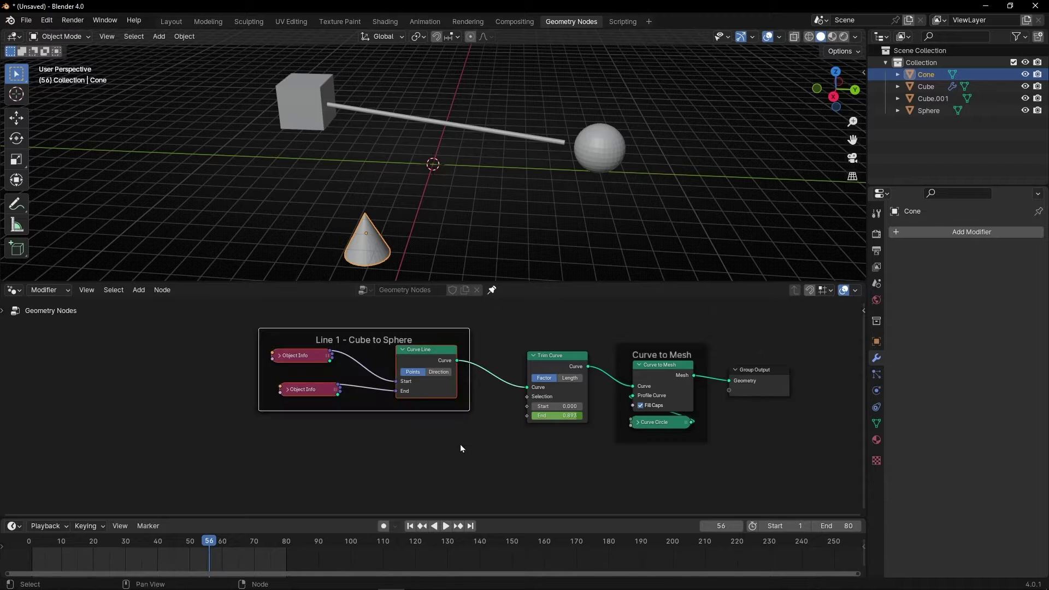
pyautogui.hotkey('shift', 'd')
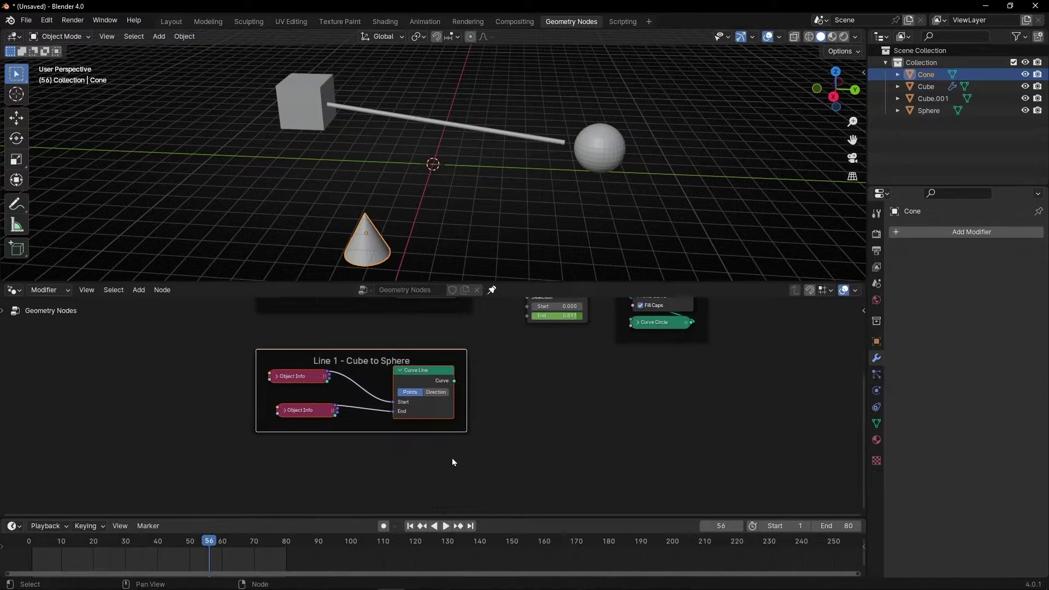
# Place the copied frame below the original and shift Curve to Mesh and Group Output right
pyautogui.click(451, 457)
pyautogui.scroll(-2, 504, 348)
pyautogui.moveTo(498, 323); pyautogui.dragTo(625, 451)
pyautogui.press('g')
pyautogui.click(807, 475)
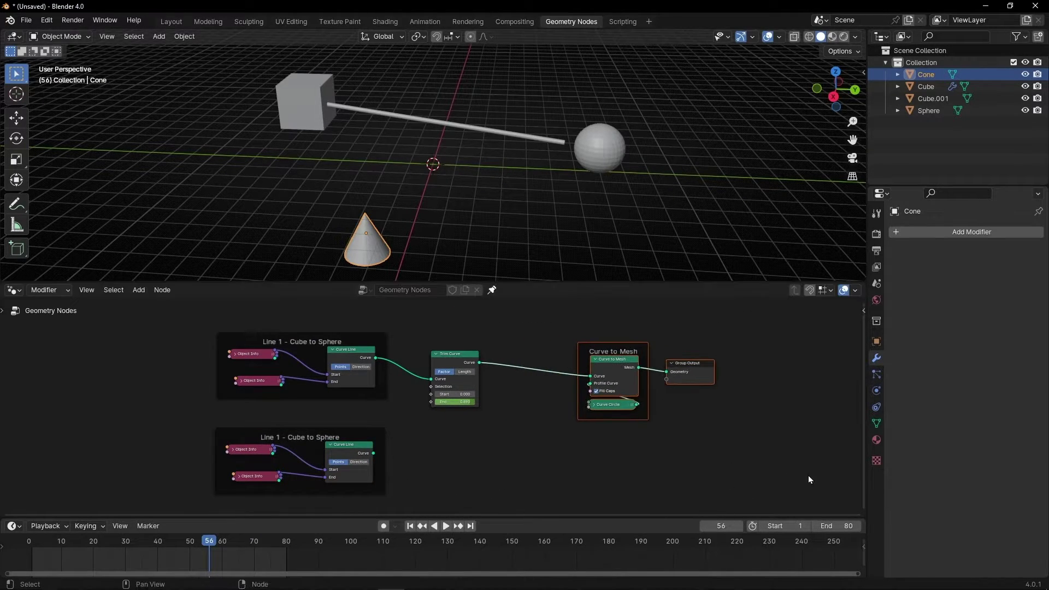
# Insert a Join Geometry node before Curve to Mesh and feed the copied Curve Line into it
pyautogui.hotkey('shift', 'a')
pyautogui.write('join')
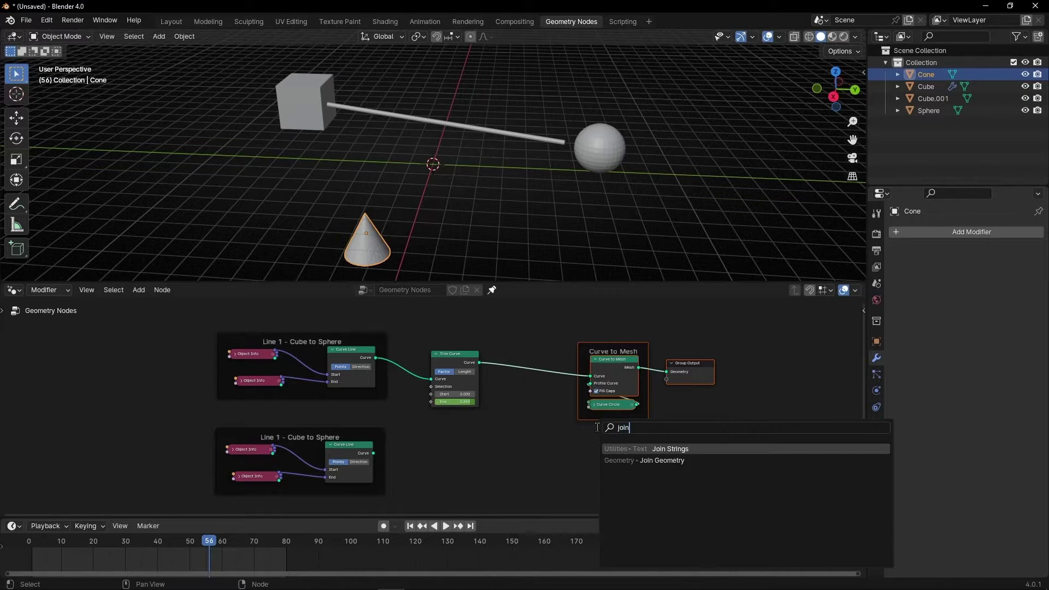
pyautogui.click(661, 460)
pyautogui.click(538, 377)
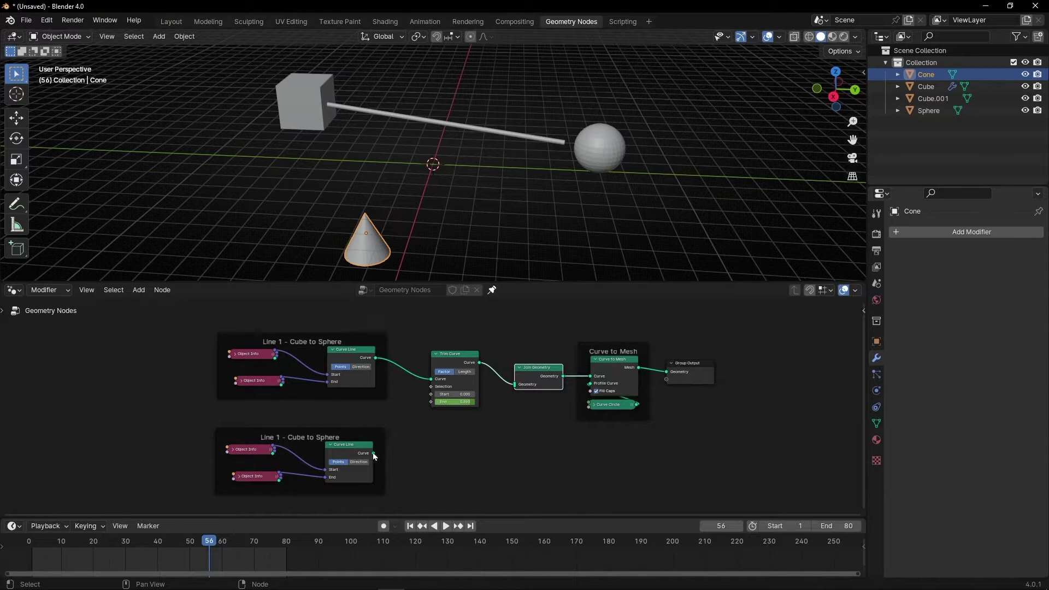
pyautogui.moveTo(373, 453); pyautogui.dragTo(513, 385)
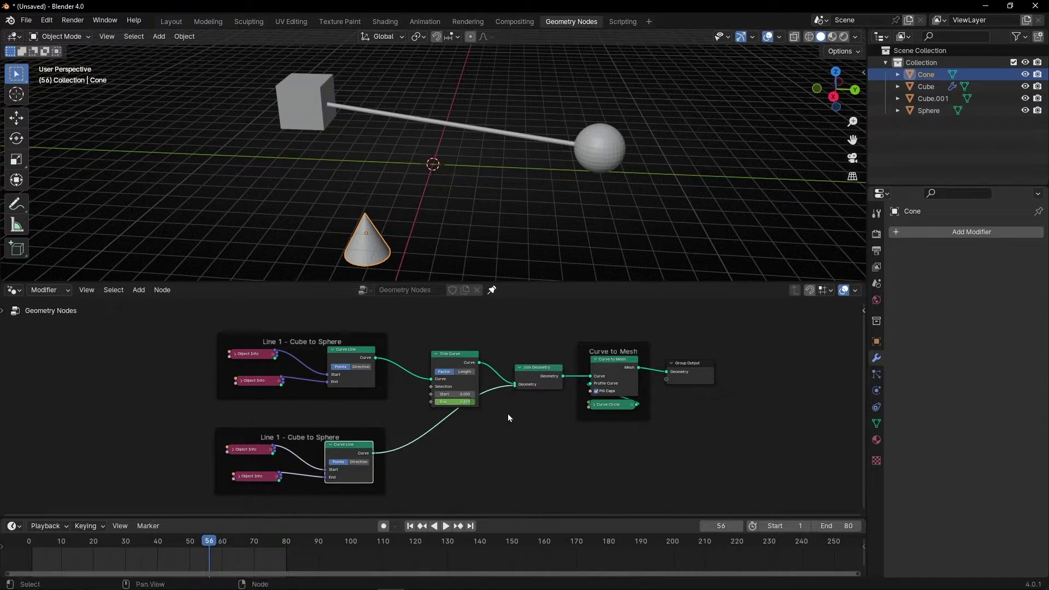
# Relabel the copied frame 'Line 2 - Sphere to Cone'
pyautogui.click(246, 463)
pyautogui.press('KP_Decimal')
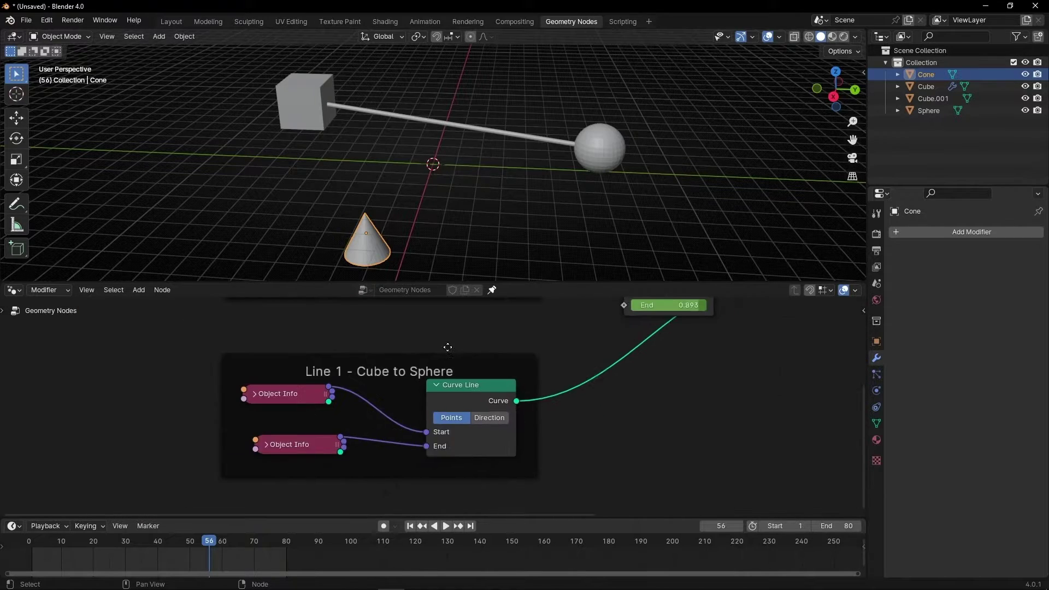
pyautogui.press('F2')
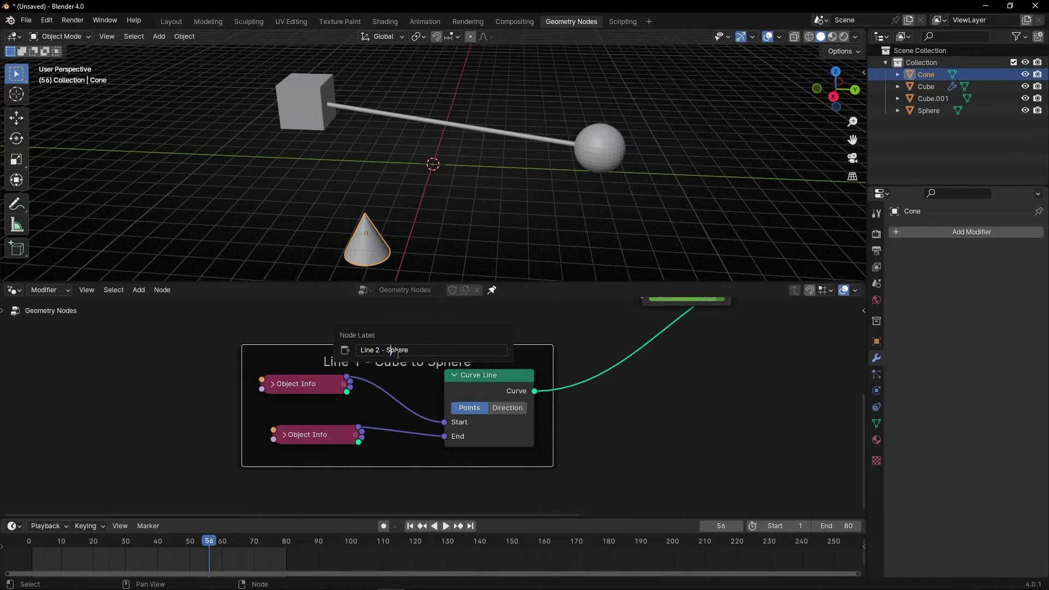
pyautogui.press('Return')
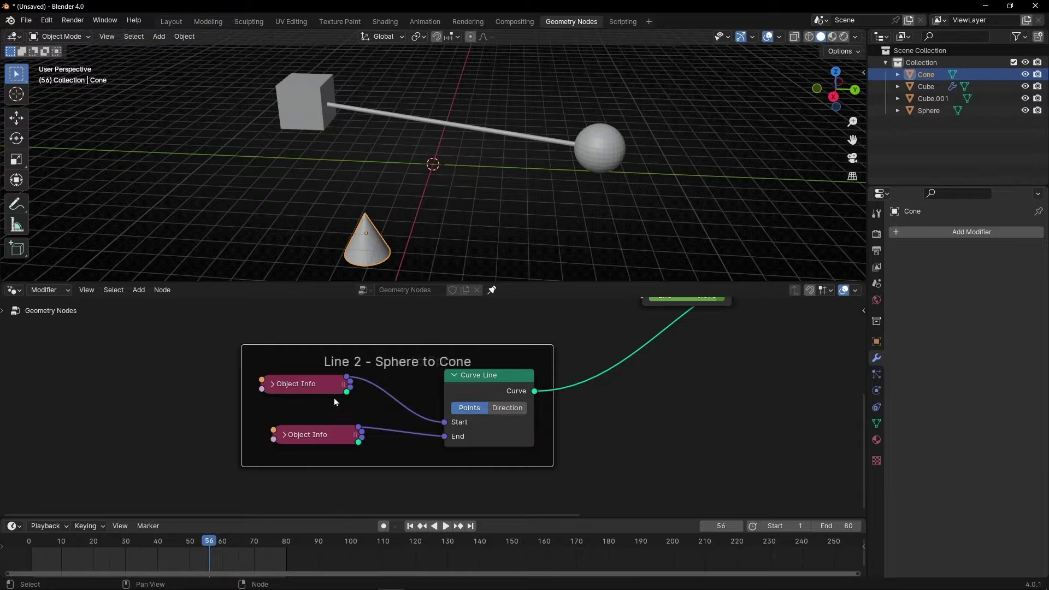
pyautogui.click(277, 384)
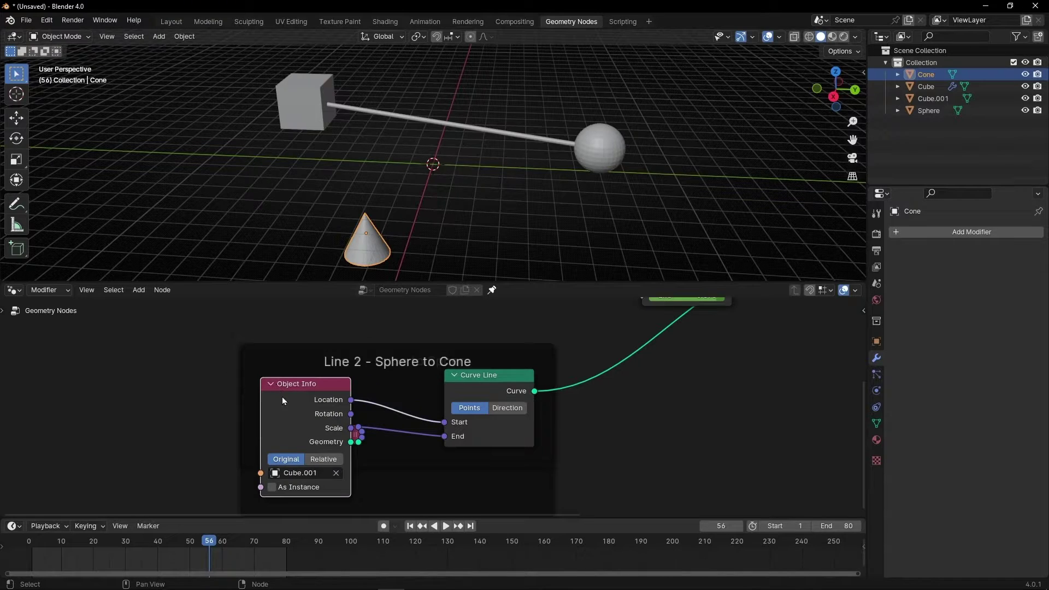
# Set the copied Object Info nodes to Sphere as start and Cone as end
pyautogui.click(335, 473)
pyautogui.click(337, 472)
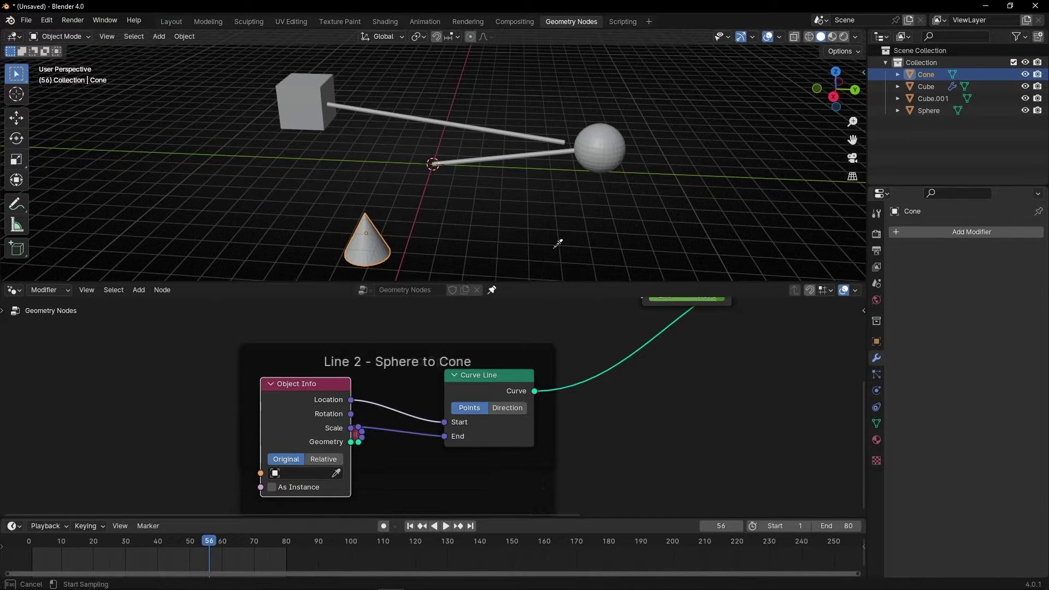
pyautogui.click(598, 152)
pyautogui.click(270, 383)
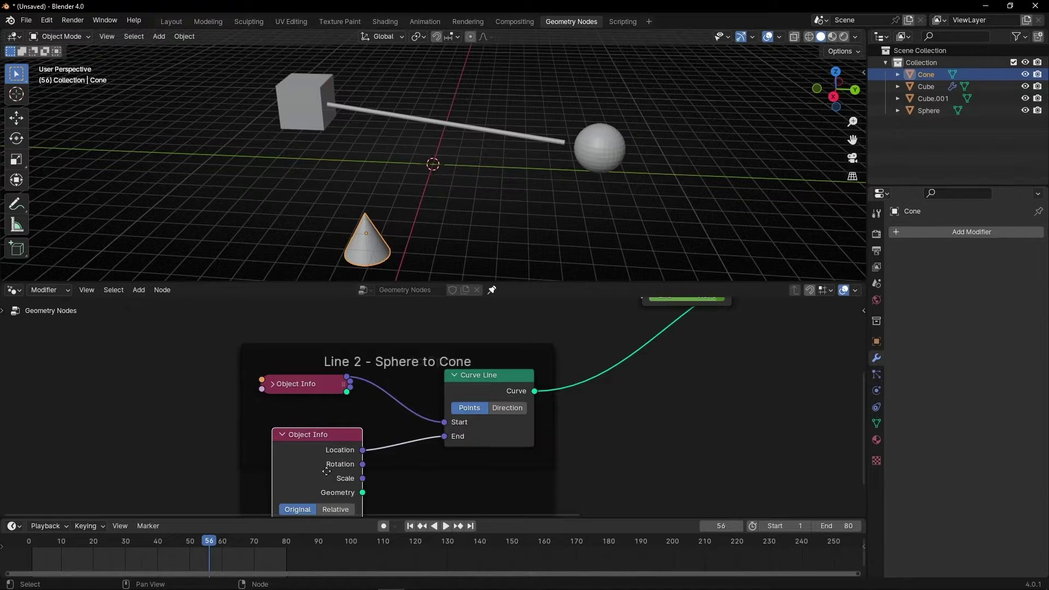
pyautogui.moveTo(326, 471); pyautogui.dragTo(318, 421, button='middle')
pyautogui.click(339, 470)
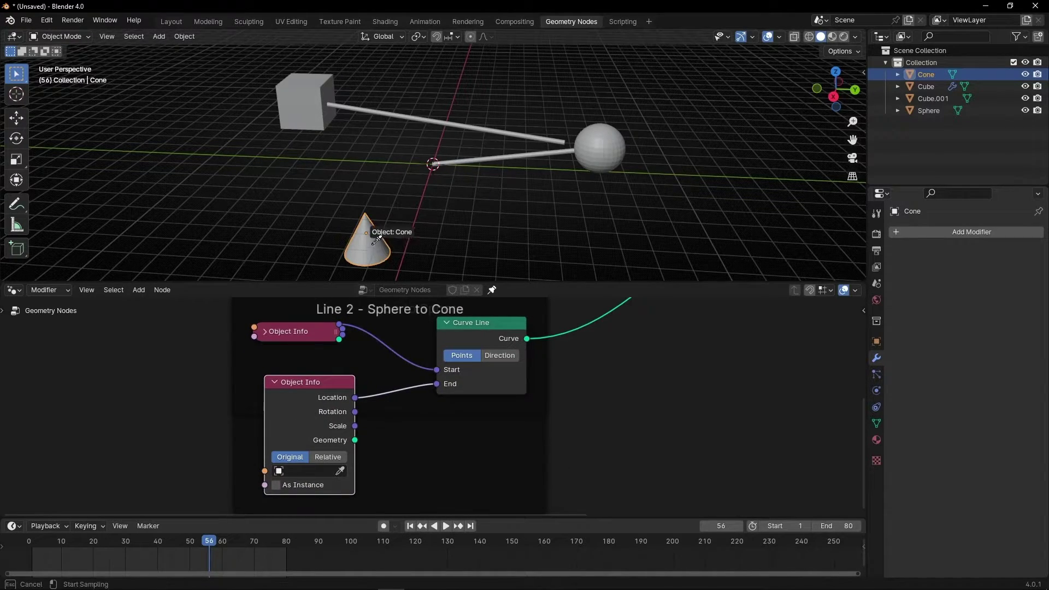
pyautogui.click(376, 238)
pyautogui.click(275, 382)
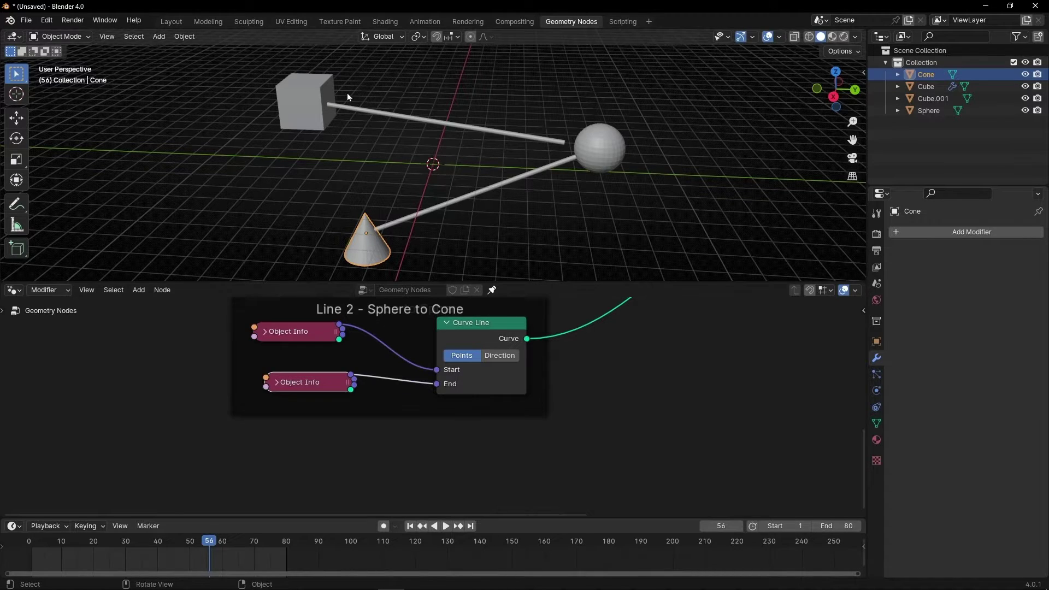
# Play the animation to watch the second tube grow, then stop it
pyautogui.press('space')
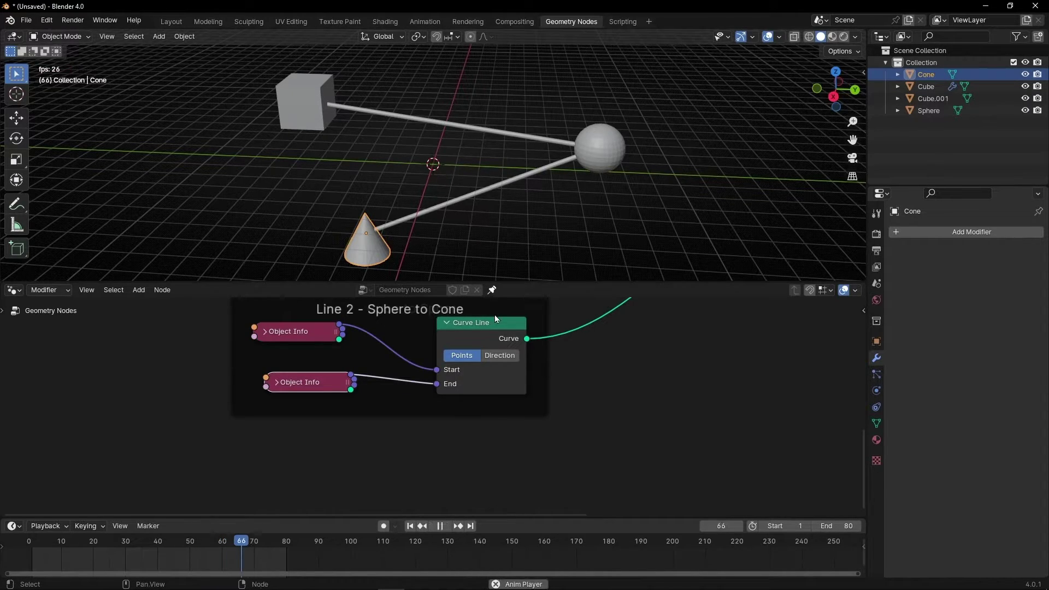
pyautogui.press('space')
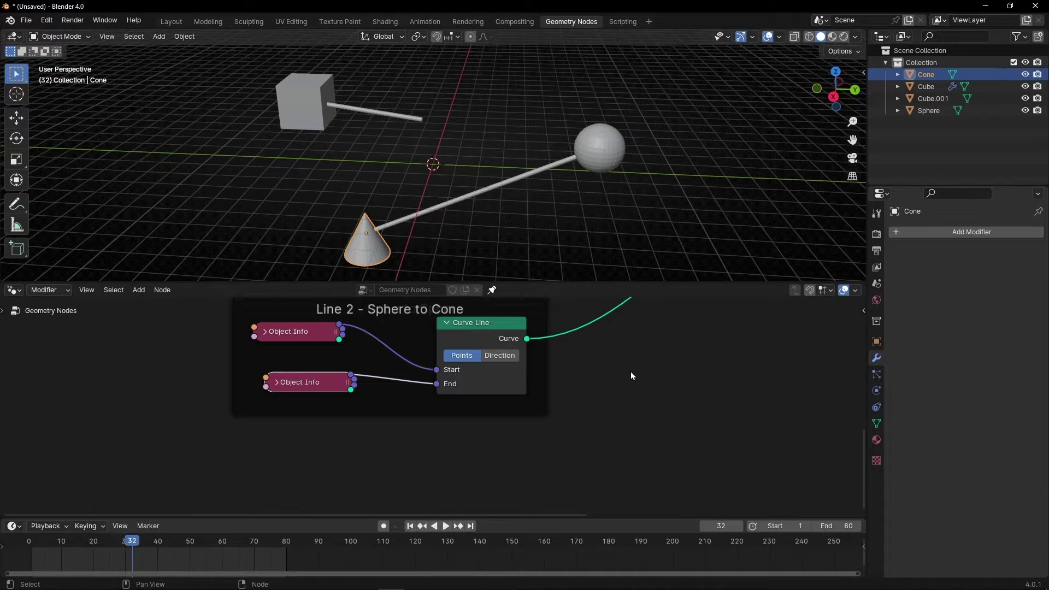
pyautogui.moveTo(630, 371); pyautogui.dragTo(357, 486, button='middle')
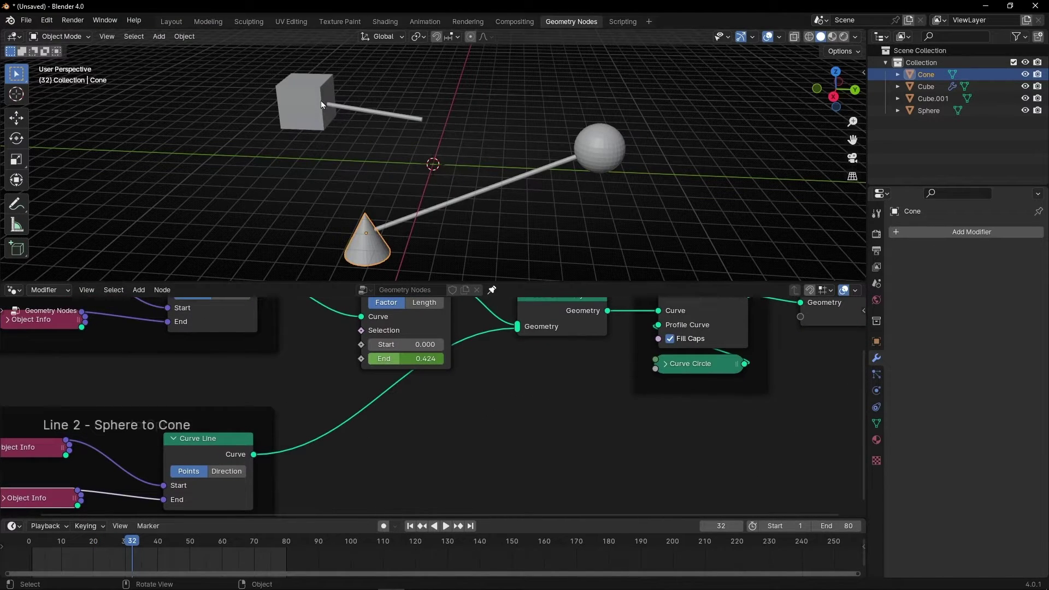
# Duplicate the Trim Curve node and drop the copy onto the Line 2 link
pyautogui.scroll(-3, 491, 390)
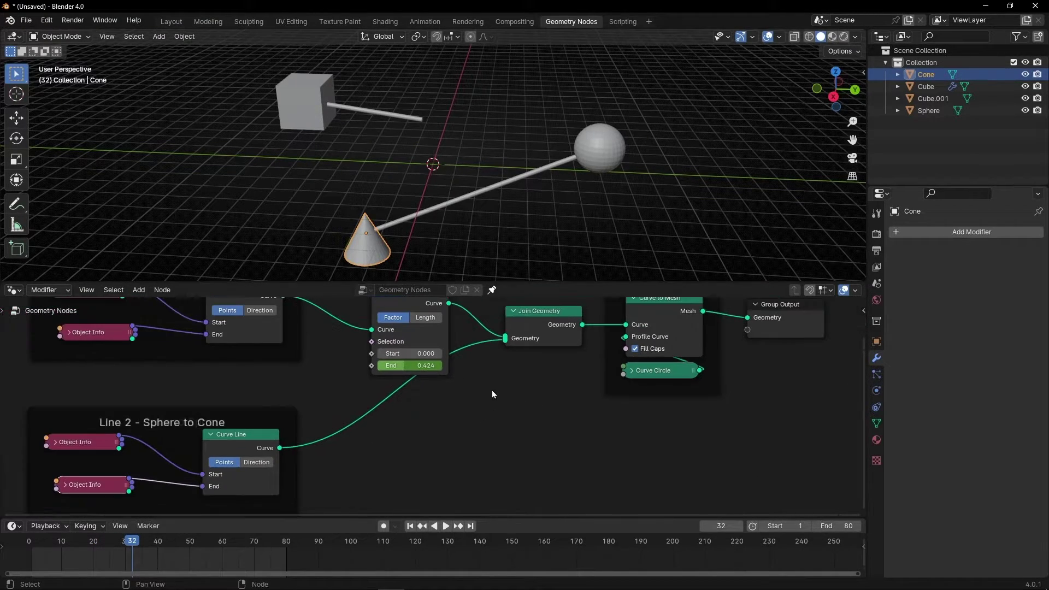
pyautogui.moveTo(486, 398); pyautogui.dragTo(489, 411, button='middle')
pyautogui.click(414, 313)
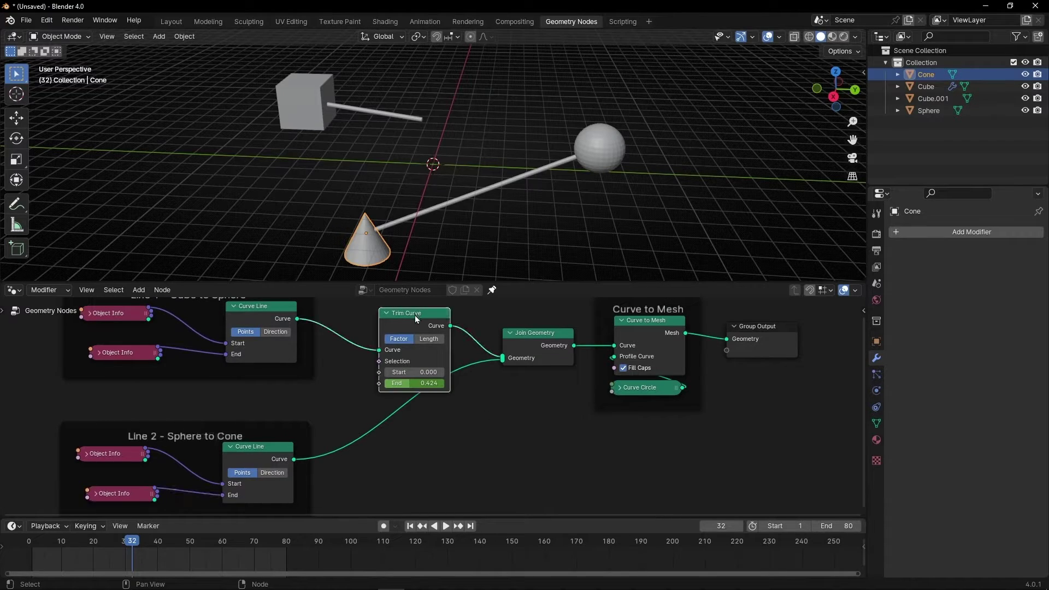
pyautogui.hotkey('shift', 'd')
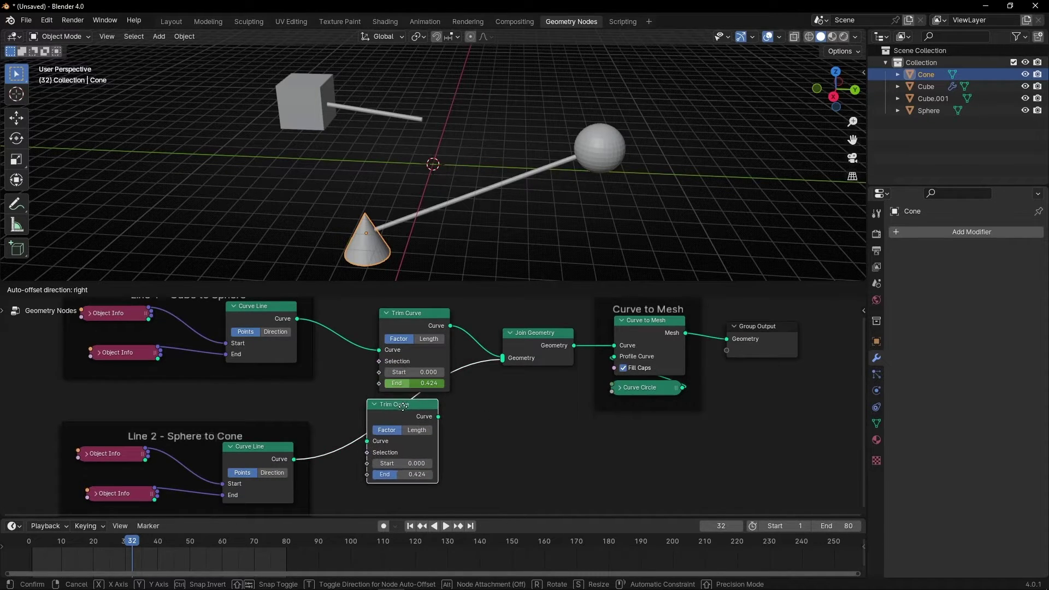
pyautogui.click(403, 412)
# Replay from the first frame, then drag the new Trim Curve's End to 0
pyautogui.hotkey('shift', 'Left')
pyautogui.press('space')
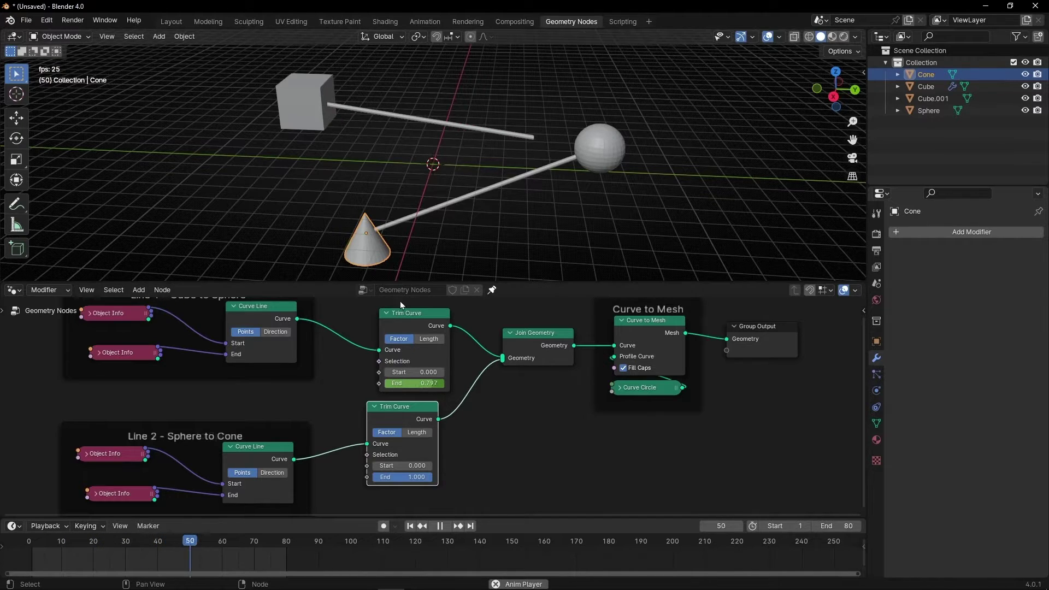
pyautogui.press('space')
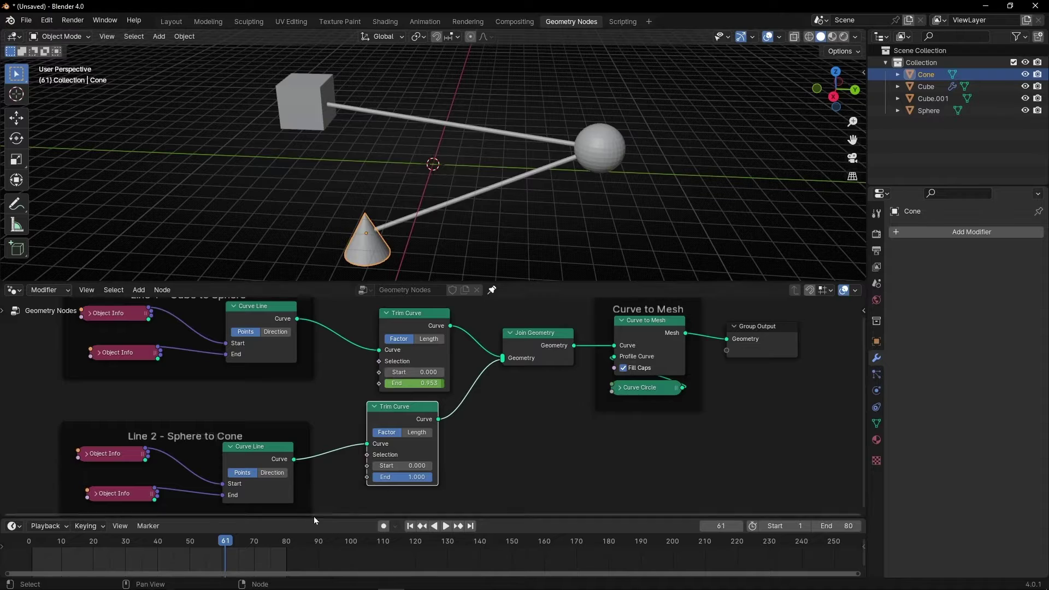
pyautogui.moveTo(417, 477); pyautogui.dragTo(353, 476)
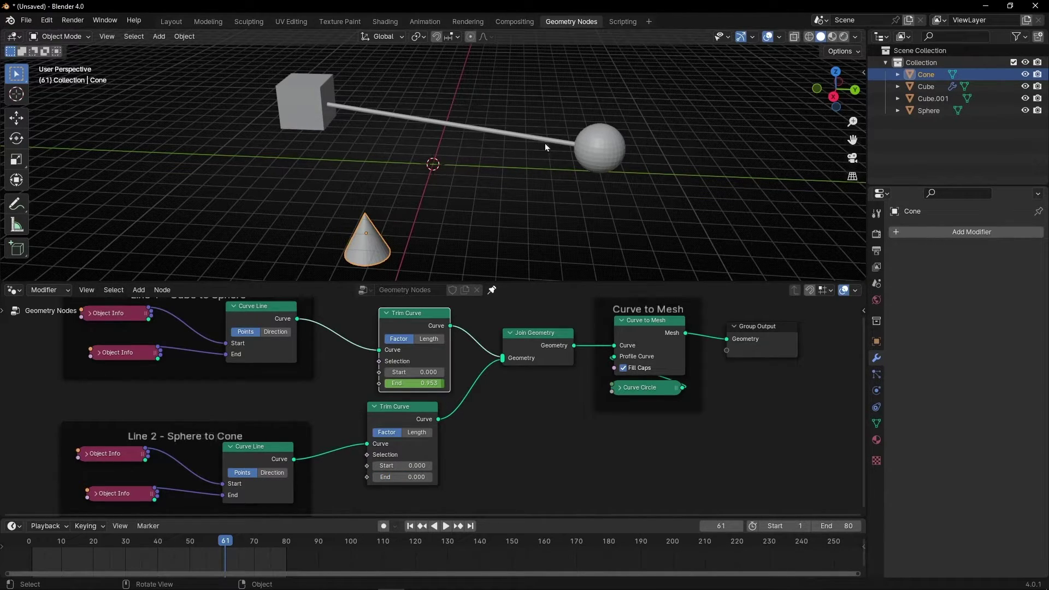
# Keyframe the second Trim Curve's End at 0 on frame 70 and 1 on frame 149
pyautogui.click(483, 128)
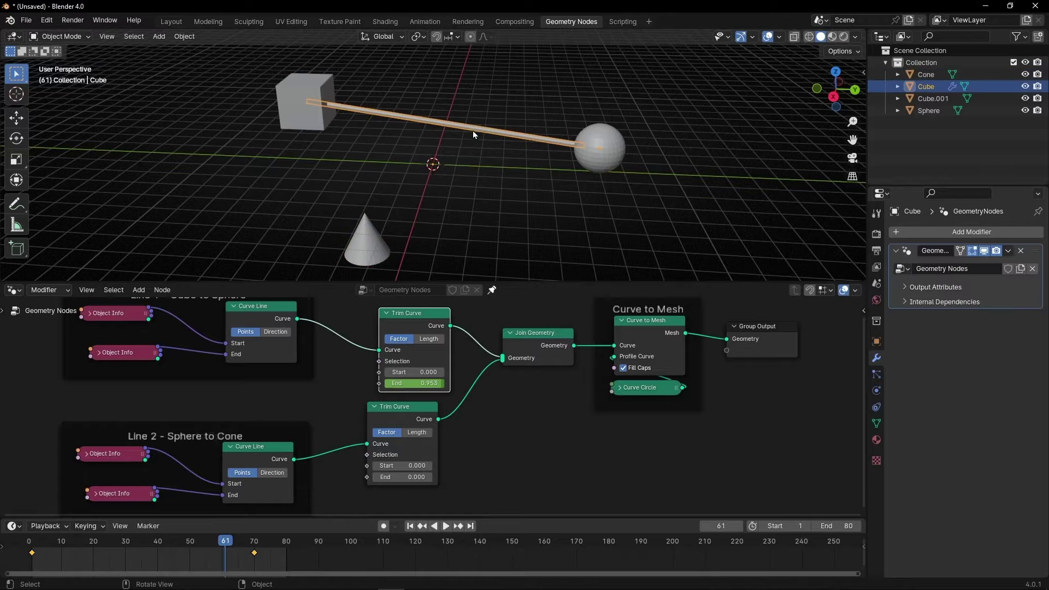
pyautogui.click(254, 543)
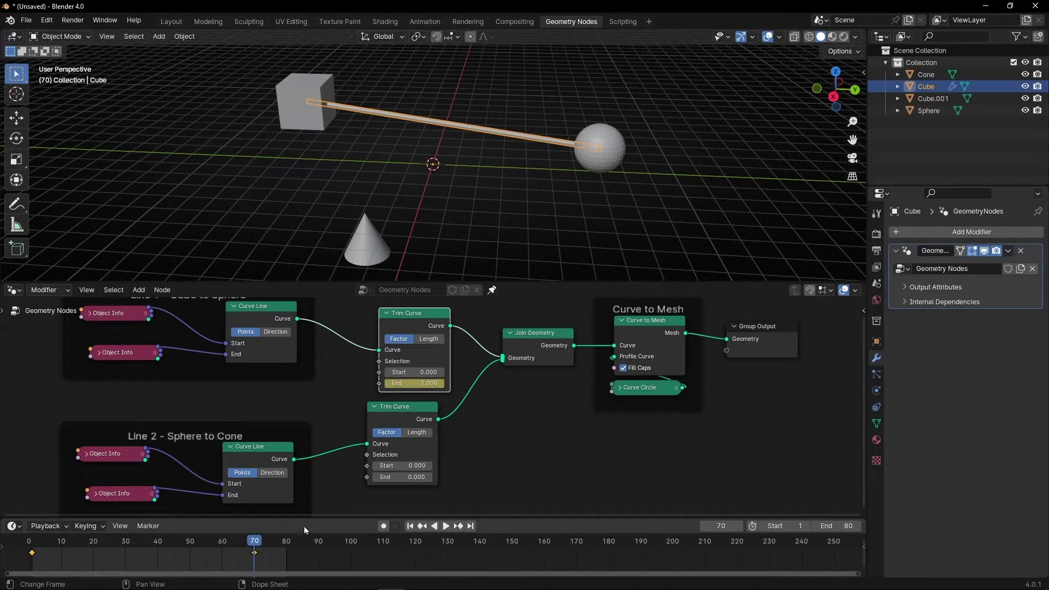
pyautogui.click(401, 421)
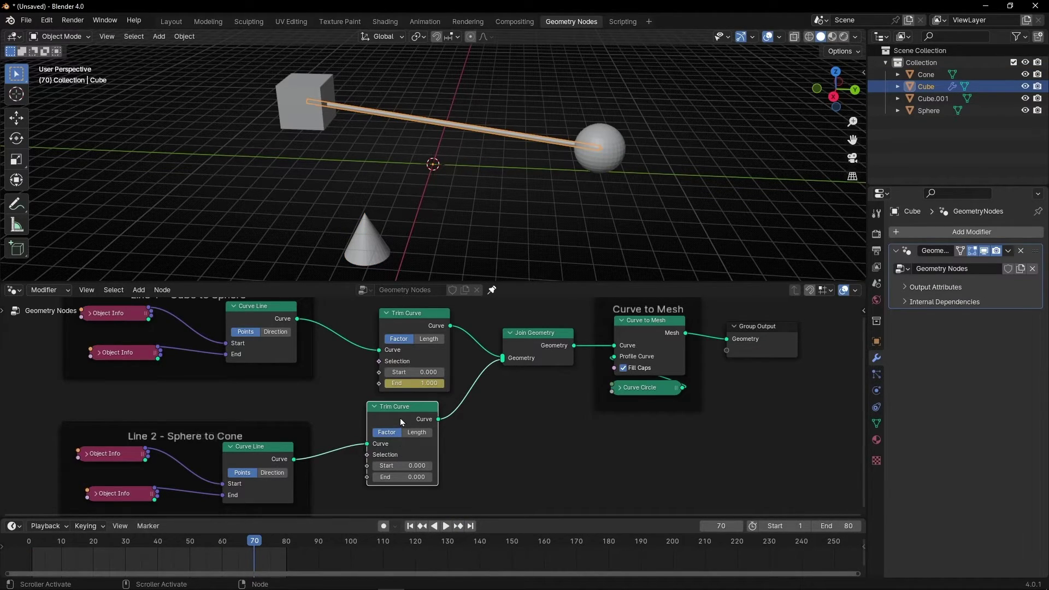
pyautogui.rightClick(394, 477)
pyautogui.click(364, 441)
pyautogui.moveTo(352, 542); pyautogui.dragTo(508, 544)
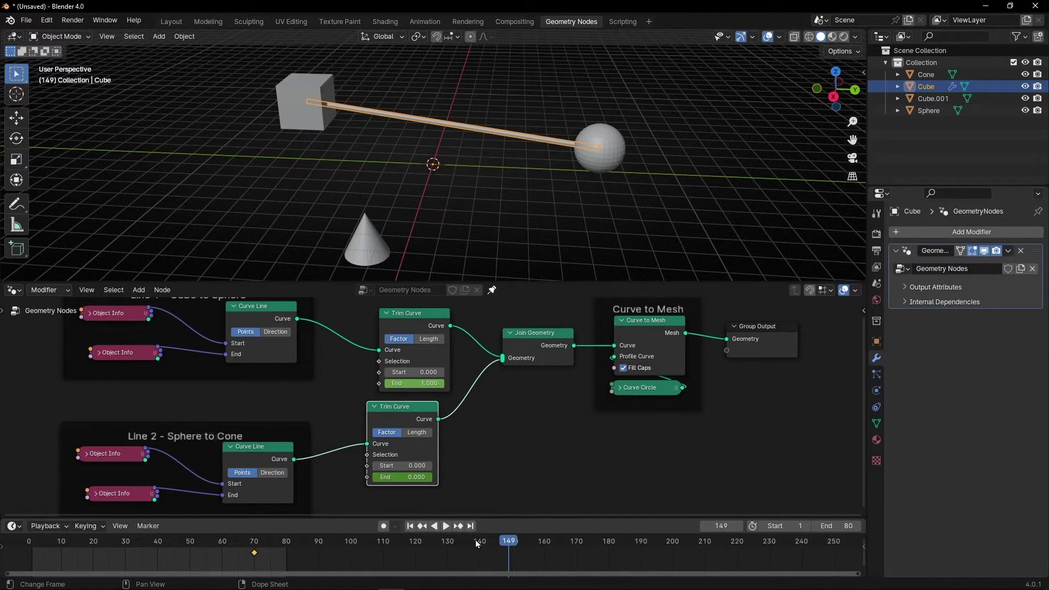
pyautogui.moveTo(393, 477); pyautogui.dragTo(416, 477)
pyautogui.rightClick(416, 477)
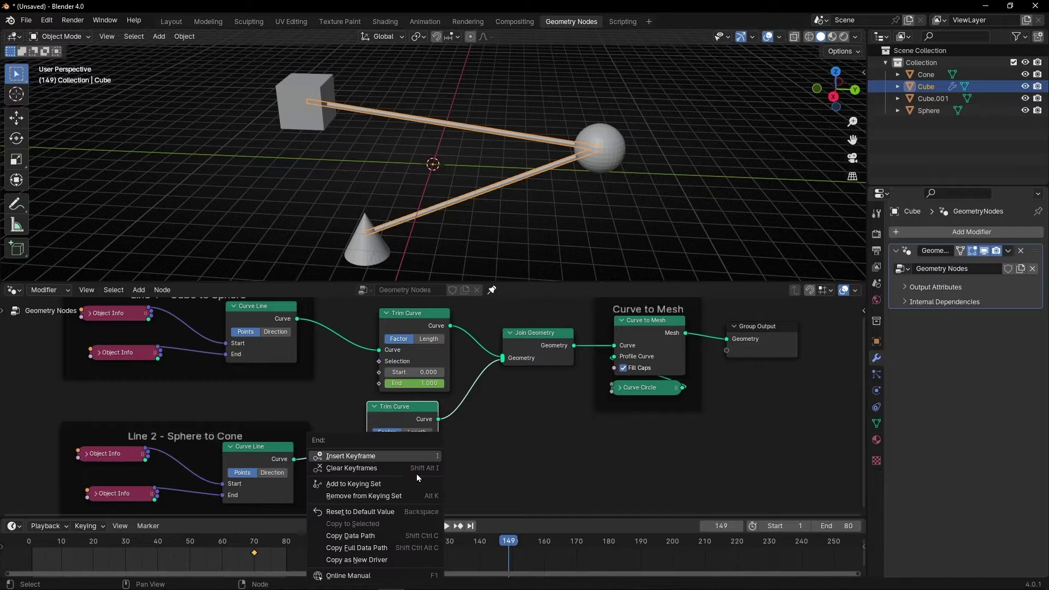
pyautogui.click(391, 456)
# Set the scene's end frame to 180 and play from the start
pyautogui.click(843, 525)
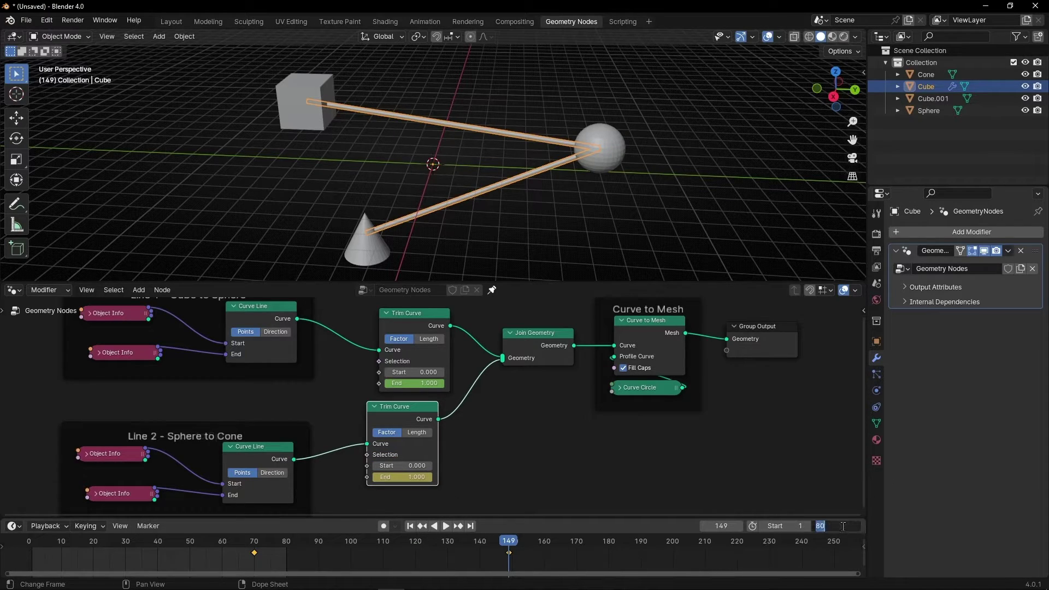
pyautogui.write('180')
pyautogui.press('Return')
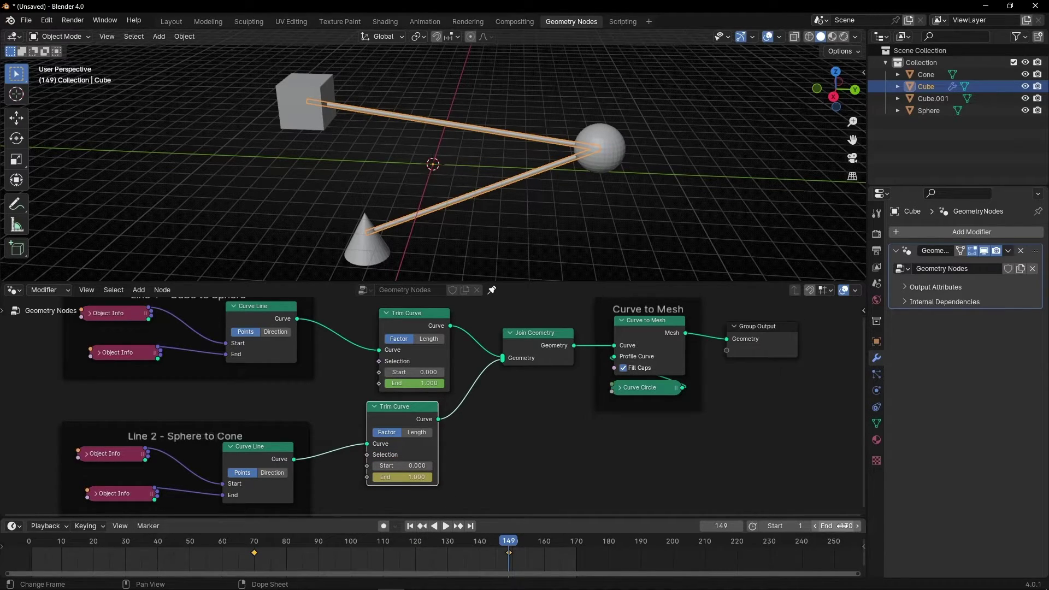
pyautogui.click(410, 525)
pyautogui.press('space')
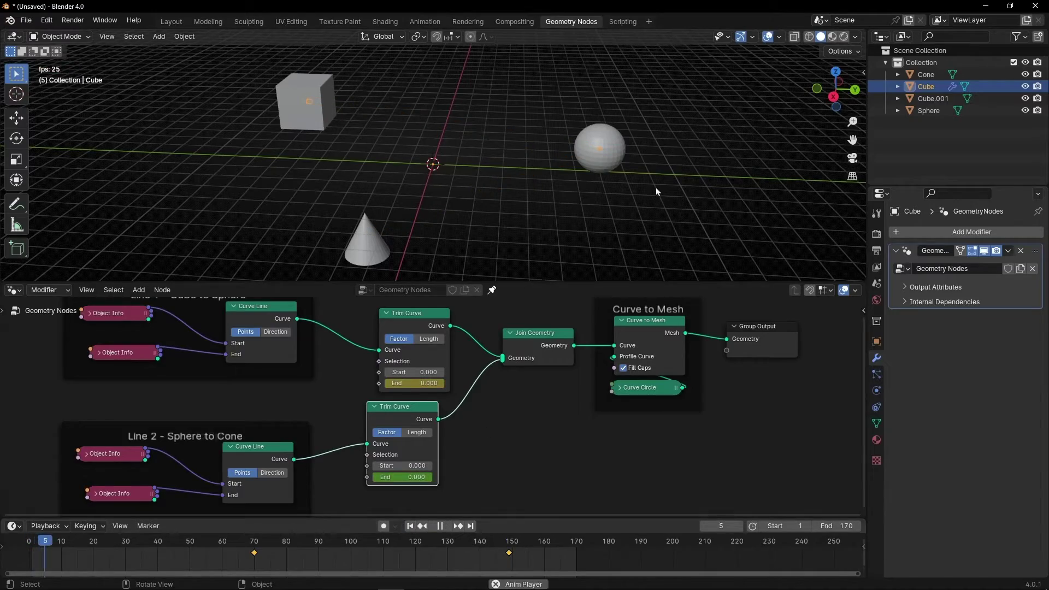
# Move the cone and Cube.001 to new spots during playback, then stop playback
pyautogui.moveTo(624, 232); pyautogui.dragTo(680, 207, button='middle')
pyautogui.click(425, 234)
pyautogui.press('g')
pyautogui.click(623, 202)
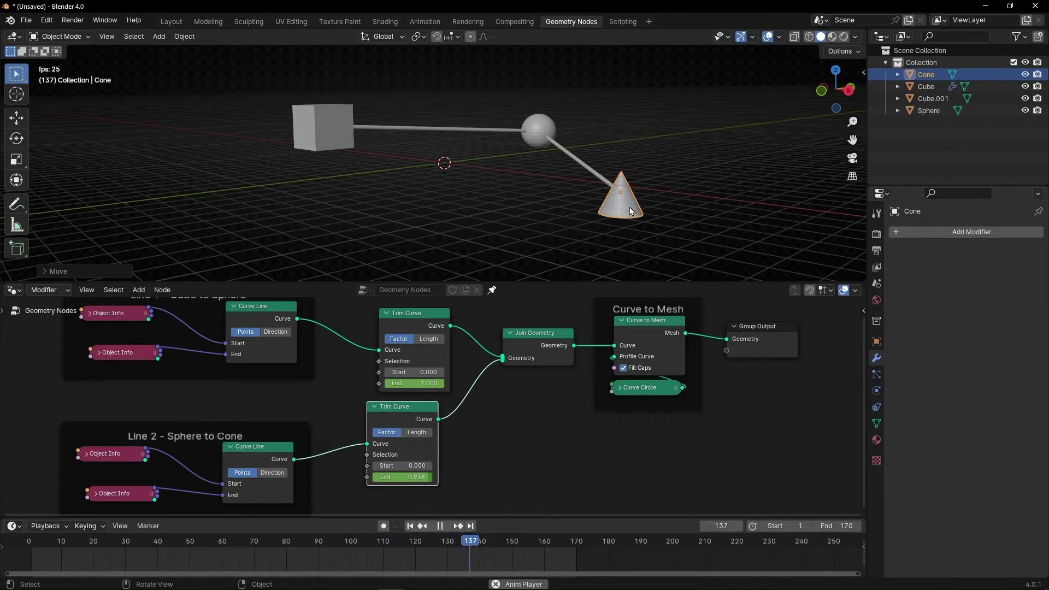
pyautogui.click(336, 135)
pyautogui.press('g')
pyautogui.click(462, 181)
pyautogui.moveTo(587, 197); pyautogui.dragTo(552, 205, button='middle')
pyautogui.press('space')
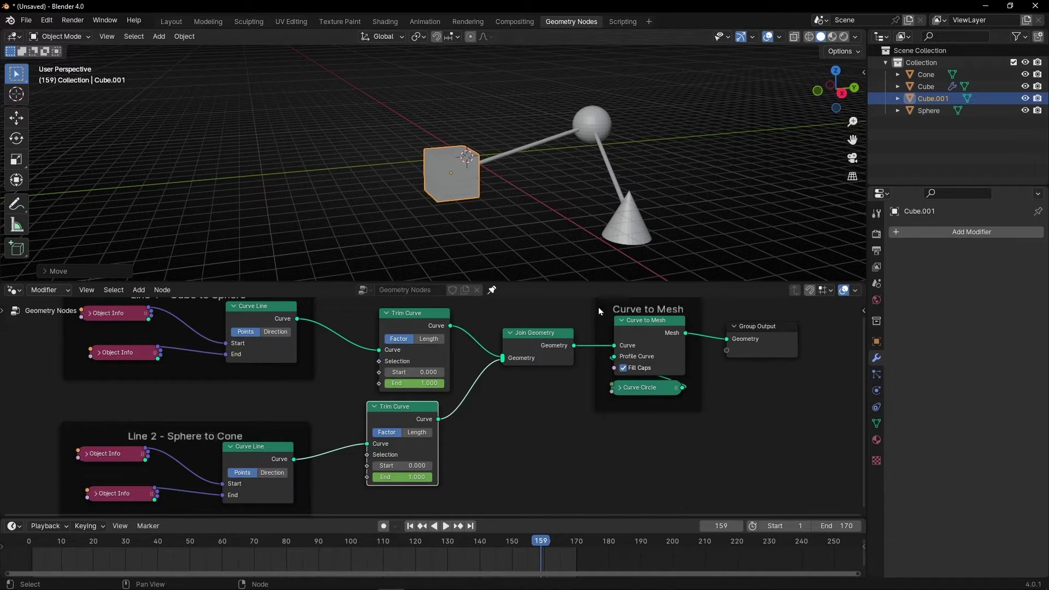
# Duplicate the Line 2 frame and relabel the copy 'Line 3 - Cone to Cube'
pyautogui.scroll(-2, 269, 413)
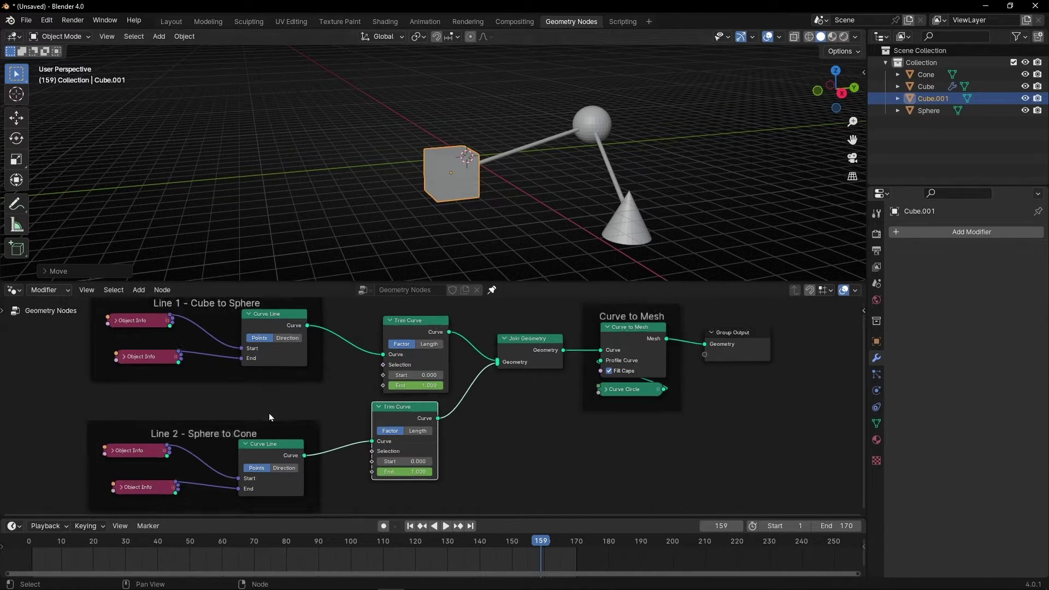
pyautogui.moveTo(268, 412); pyautogui.dragTo(388, 363, button='middle')
pyautogui.scroll(-2, 377, 368)
pyautogui.moveTo(270, 370); pyautogui.dragTo(480, 449)
pyautogui.press('KP_Decimal')
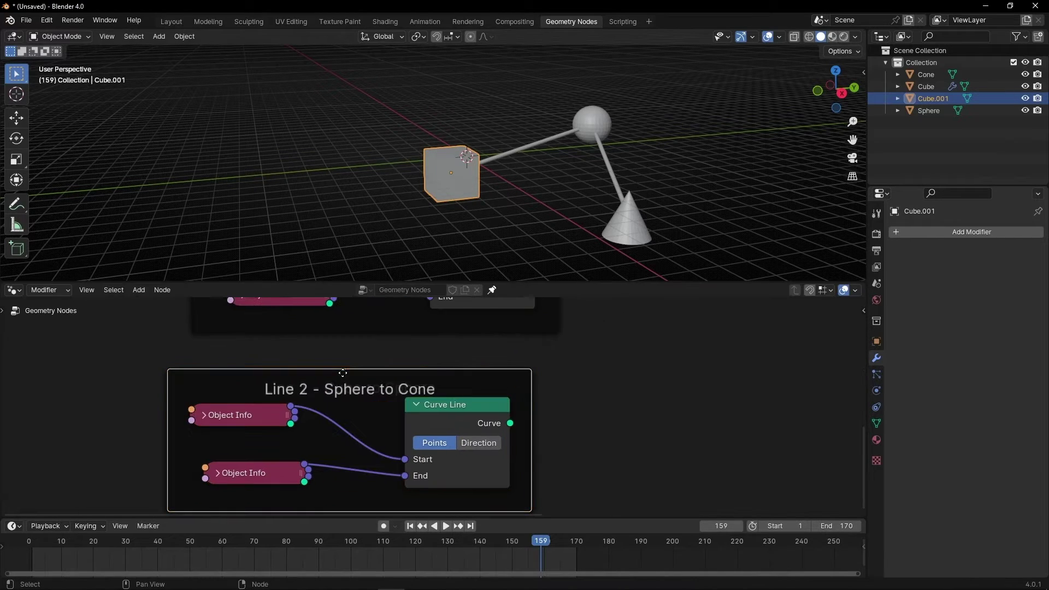
pyautogui.press('F2')
pyautogui.doubleClick(298, 373)
pyautogui.write('3')
pyautogui.doubleClick(321, 373)
pyautogui.press('Delete')
pyautogui.press('Delete')
pyautogui.press('Delete')
pyautogui.press('Delete')
pyautogui.press('Delete')
pyautogui.press('End')
pyautogui.write('to Cube')
pyautogui.press('Return')
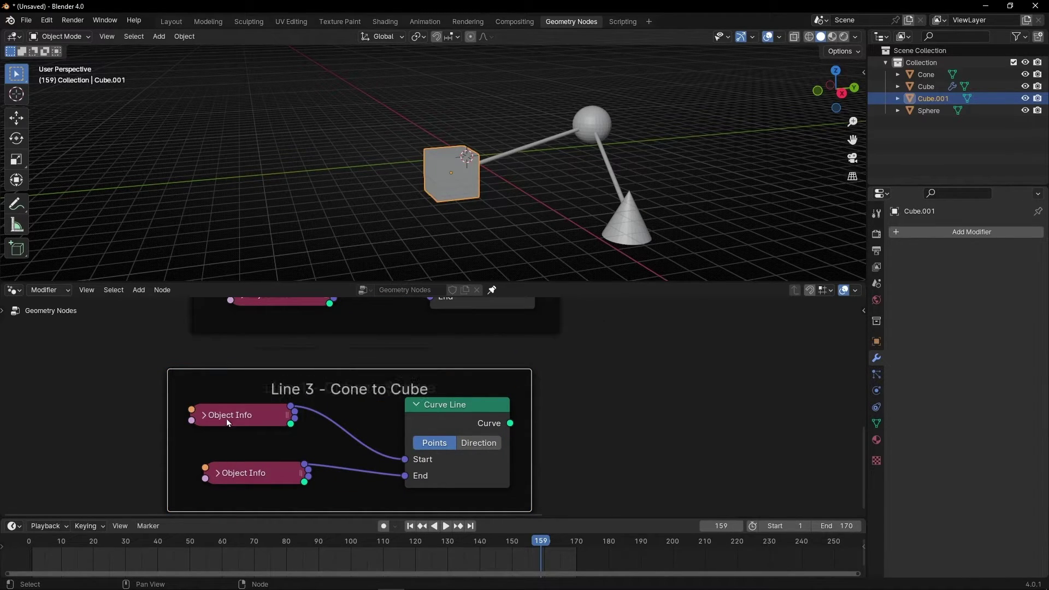
# Set the copy's Object Info nodes to Cone as start and Cube.001 as end
pyautogui.click(206, 415)
pyautogui.moveTo(371, 465); pyautogui.dragTo(391, 396, button='middle')
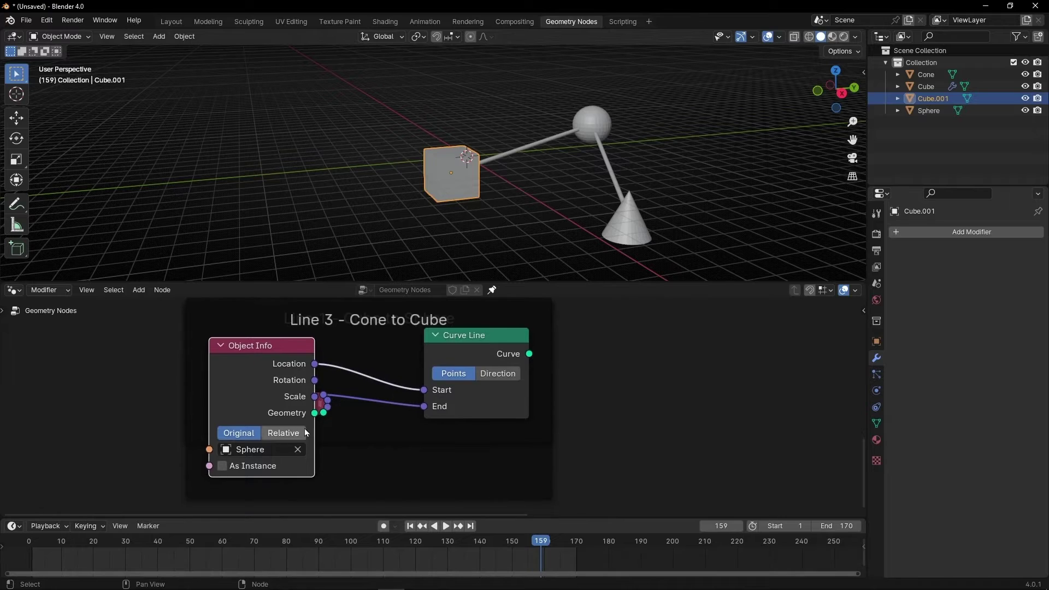
pyautogui.click(298, 449)
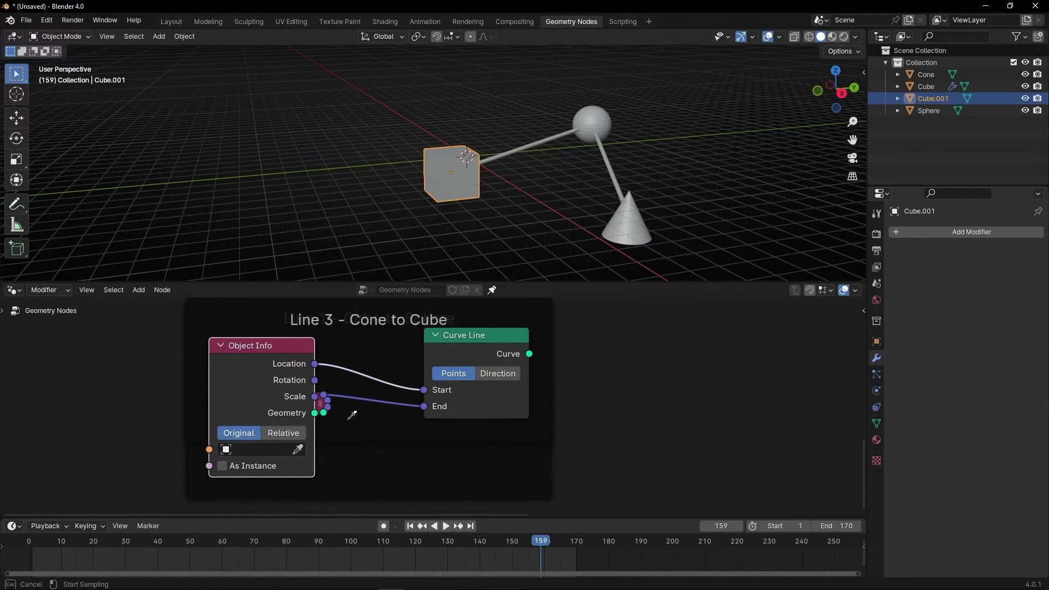
pyautogui.click(628, 222)
pyautogui.click(218, 346)
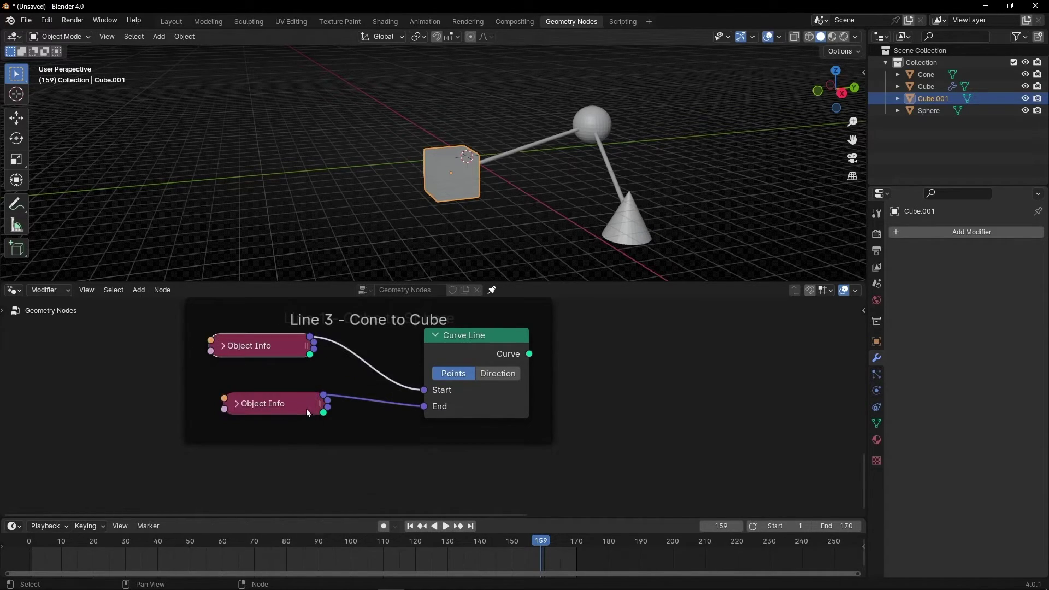
pyautogui.click(241, 407)
pyautogui.click(311, 506)
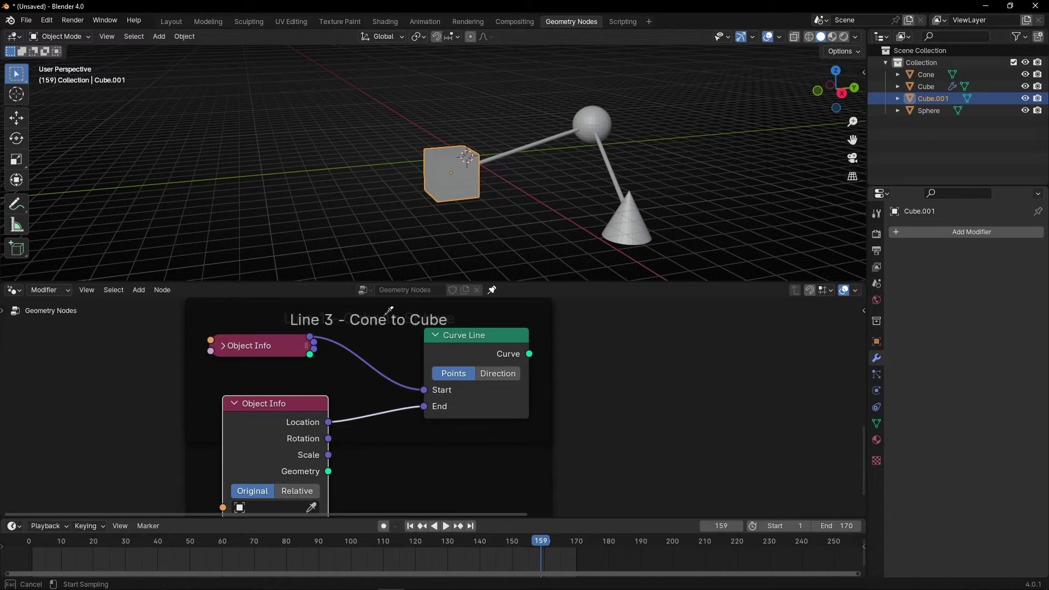
pyautogui.click(446, 189)
pyautogui.click(232, 403)
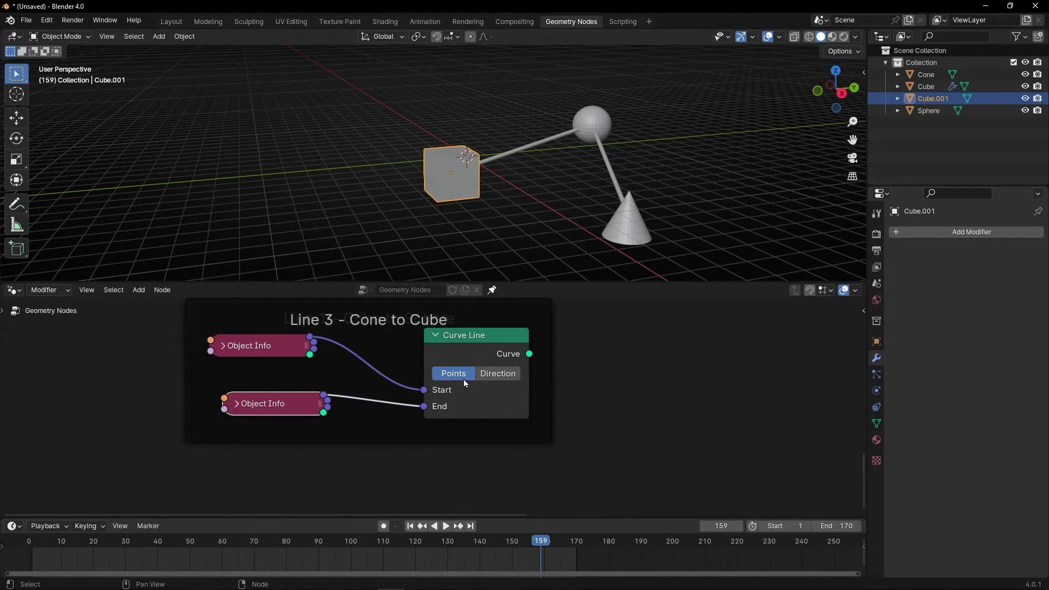
# Connect Line 3's Curve Line output into the Join Geometry chain
pyautogui.scroll(-3, 580, 368)
pyautogui.moveTo(601, 367); pyautogui.dragTo(309, 430, button='middle')
pyautogui.moveTo(303, 430); pyautogui.dragTo(511, 326)
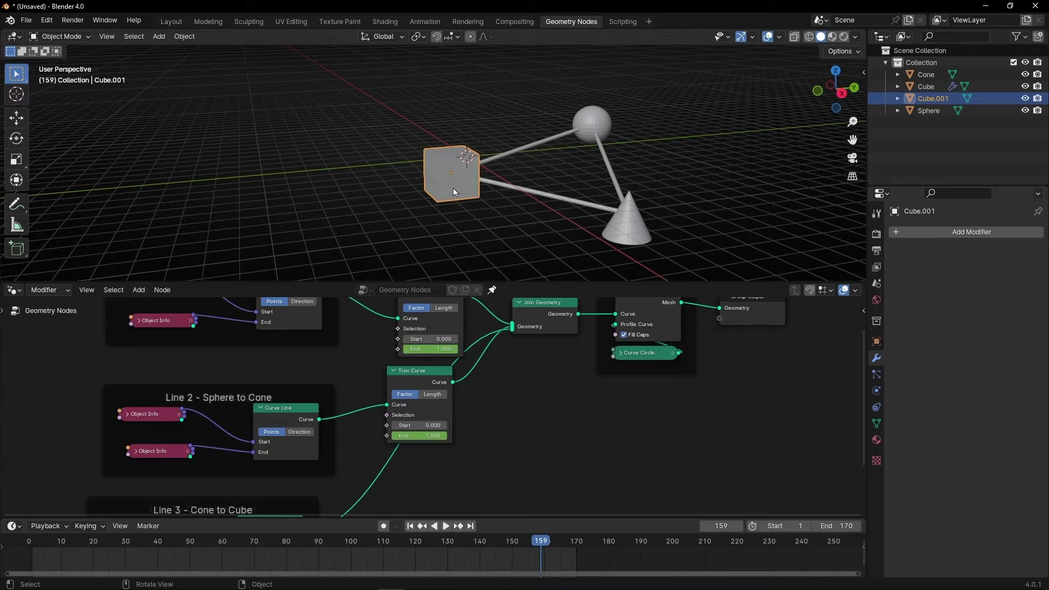
# Move Cube.001 further left, the sphere higher, and the cone further left
pyautogui.press('g')
pyautogui.click(326, 166)
pyautogui.click(585, 129)
pyautogui.press('g')
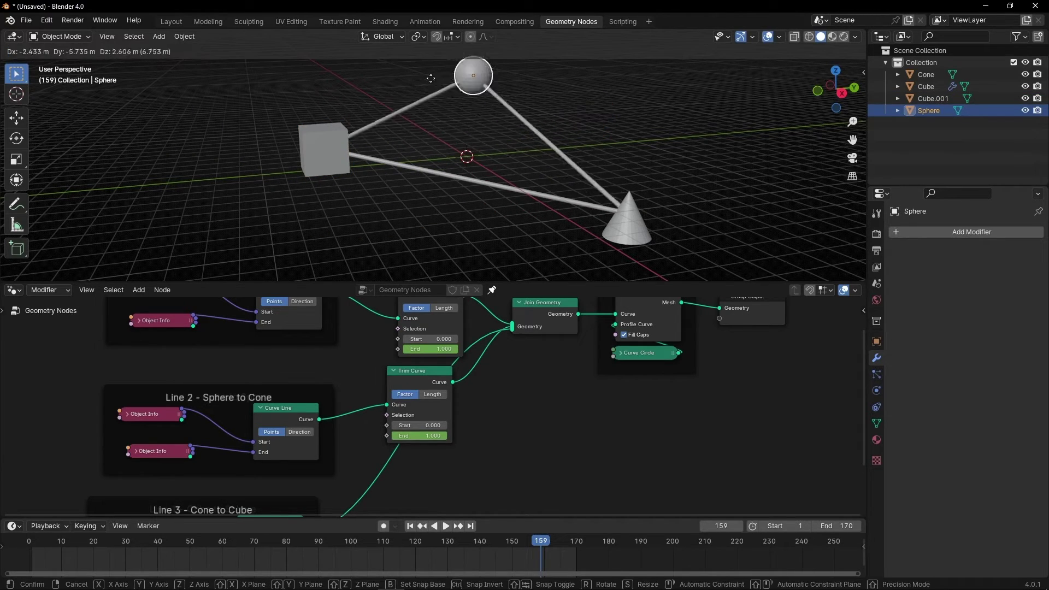
pyautogui.click(516, 103)
pyautogui.click(628, 218)
pyautogui.press('g')
pyautogui.click(560, 213)
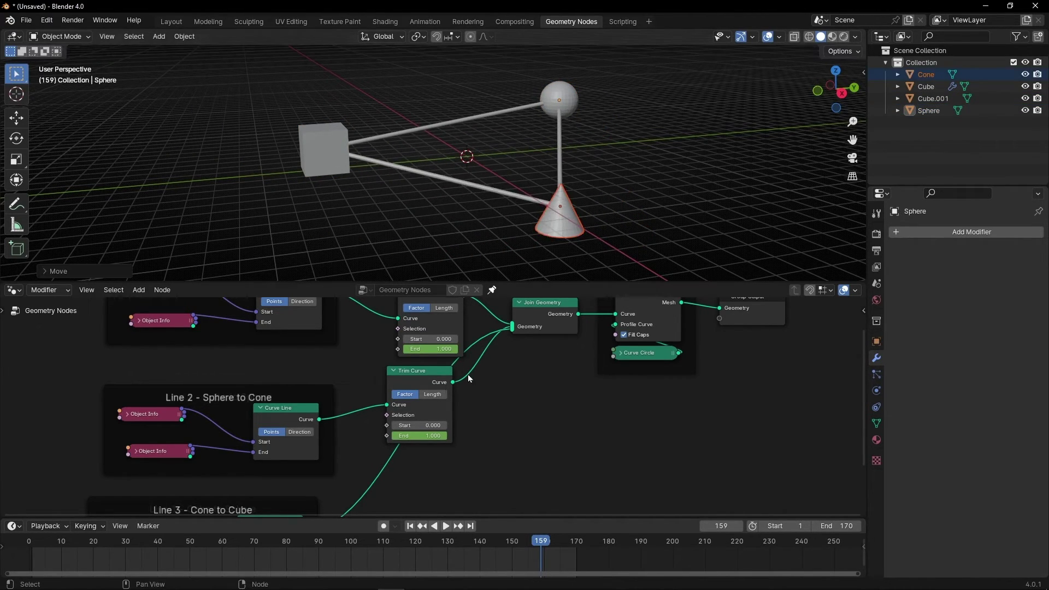